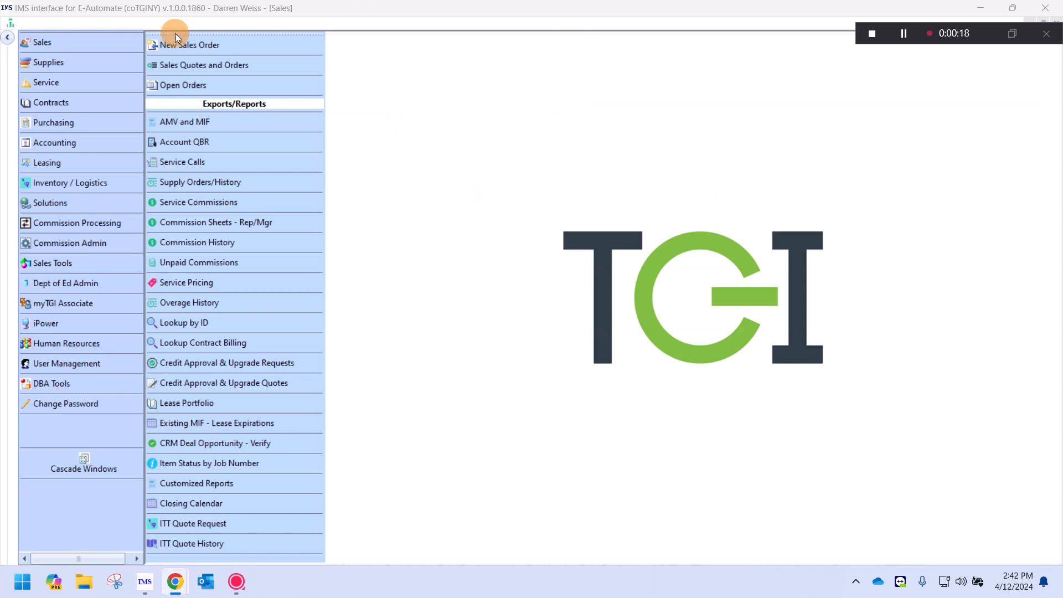
- Open the ITT Quote Request form from the Sales module
click(46, 42)
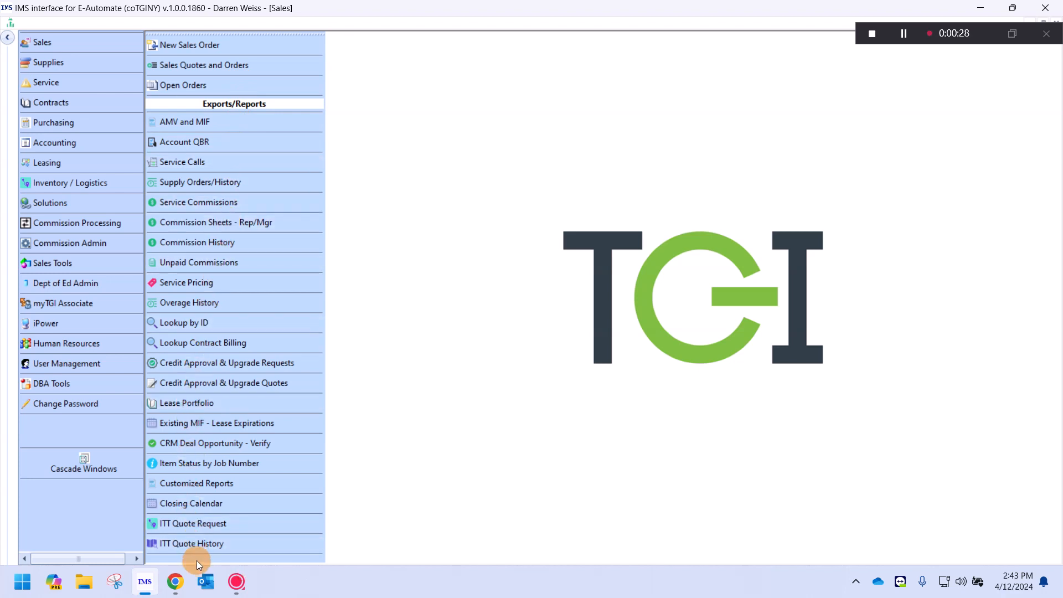
click(205, 523)
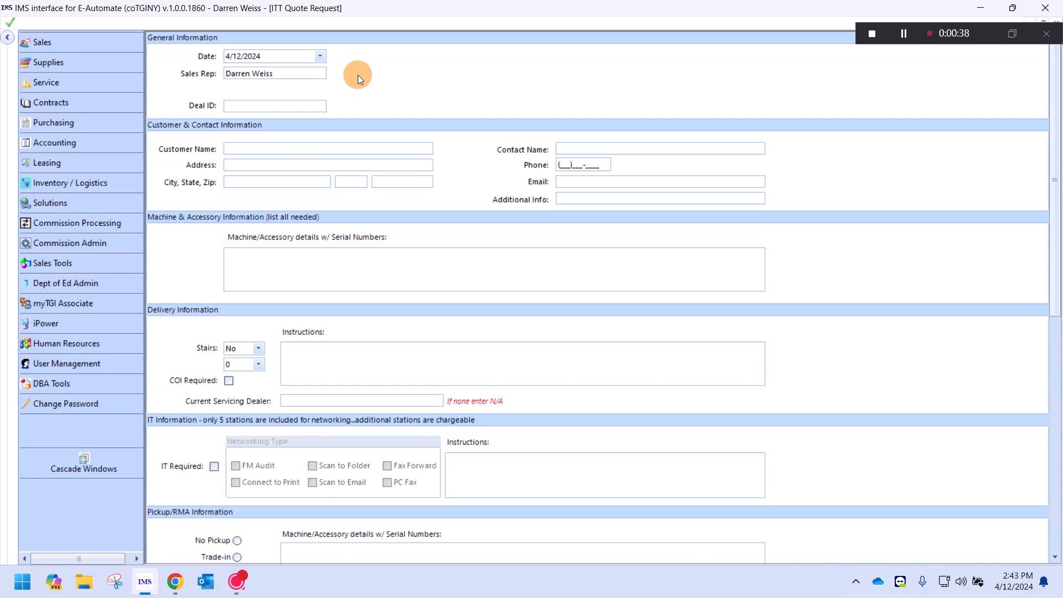
- Enter the deal number in Deal ID so the company name ABC COMPANY fills in
click(269, 104)
text(1)
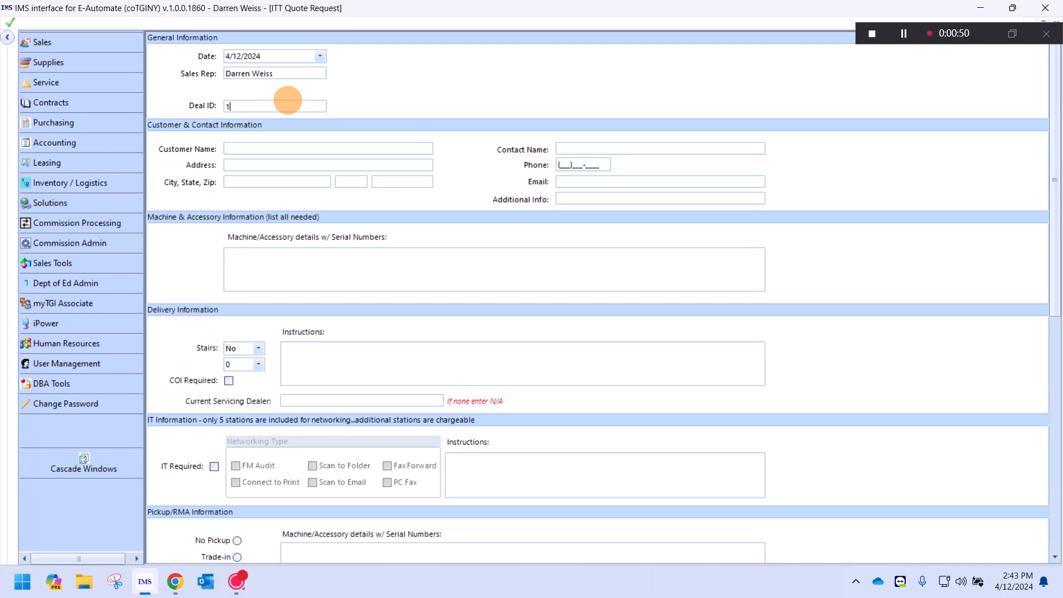
text(90972)
key(Tab)
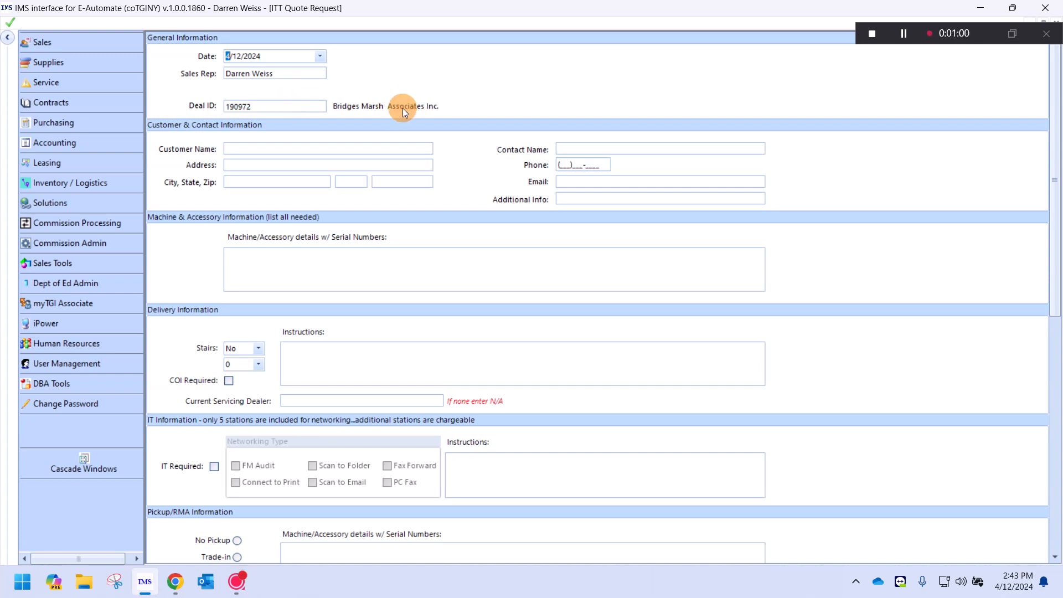
click(281, 146)
- Enter the customer's company name, street address, city, state and zip code, correcting the wrong city
text(ABC COMPANY)
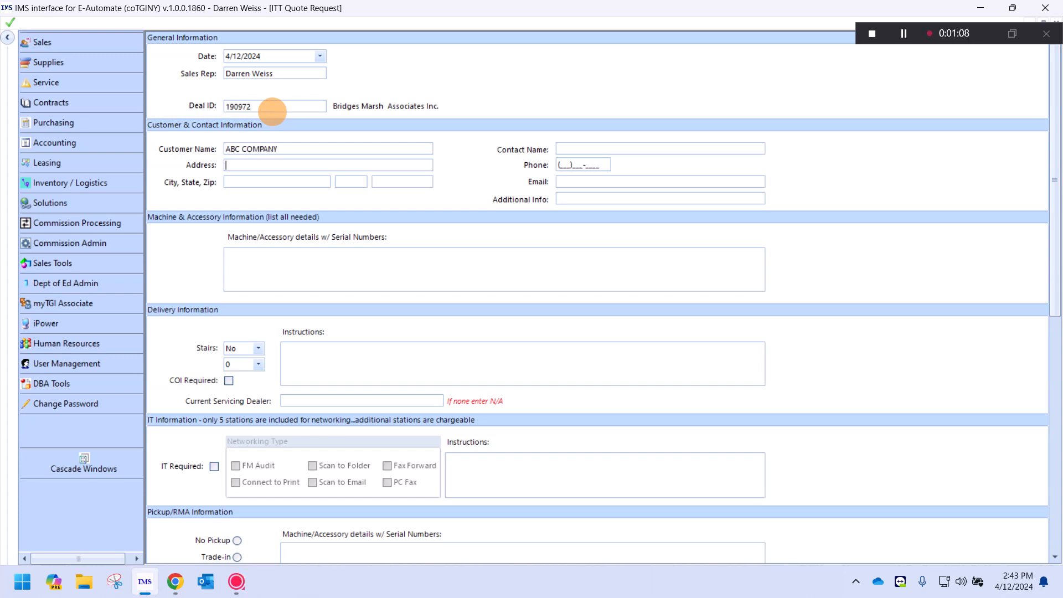
text(123 TEXAS ST)
key(Tab)
text(TEXAS)
key(Tab)
double_click(255, 182)
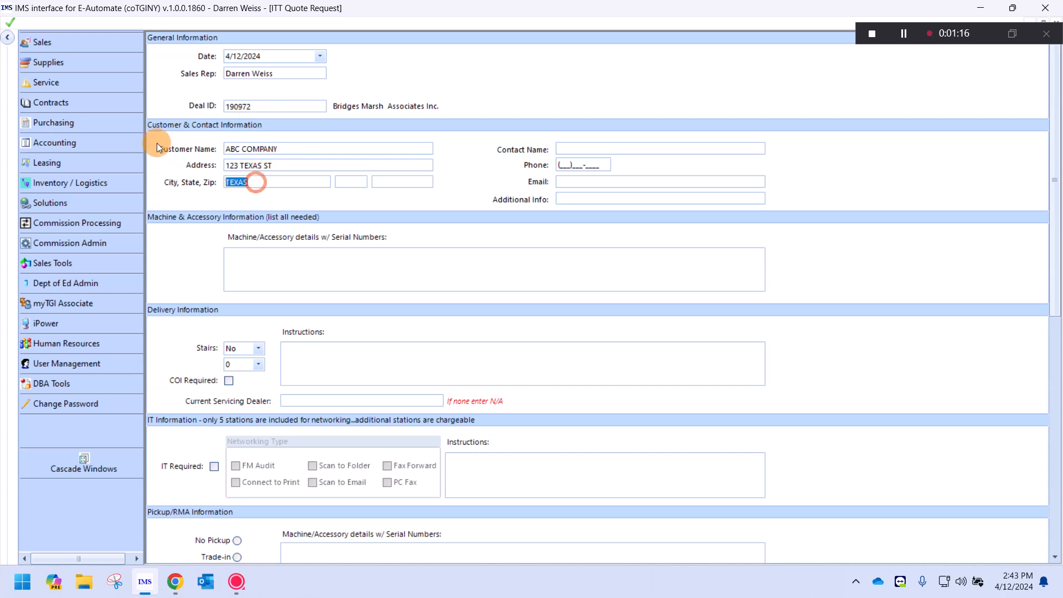
text(HOUSTON)
key(Tab)
text(T)
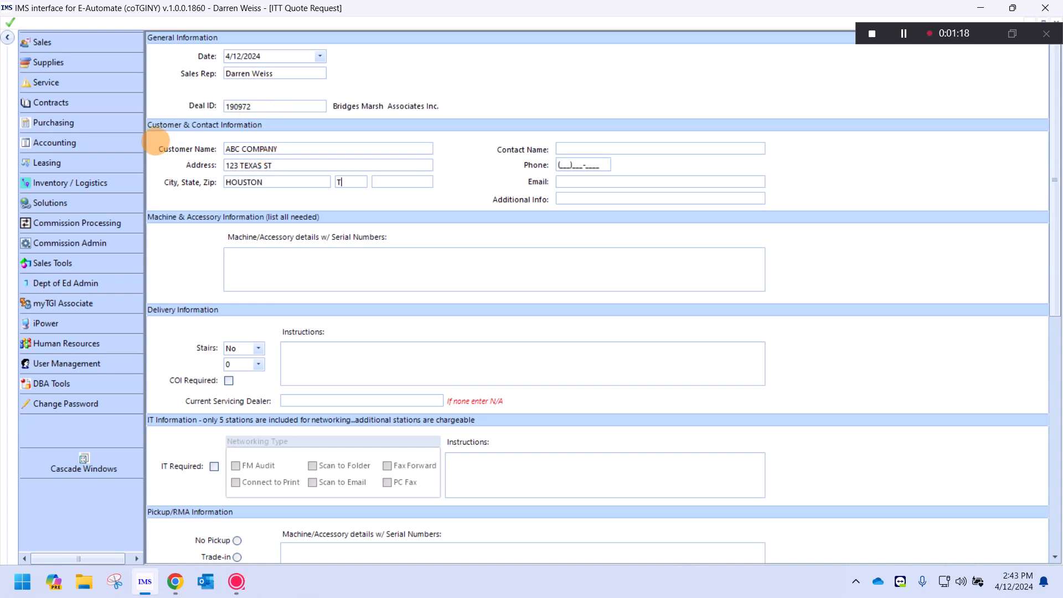
text(X)
key(Tab)
text(07045)
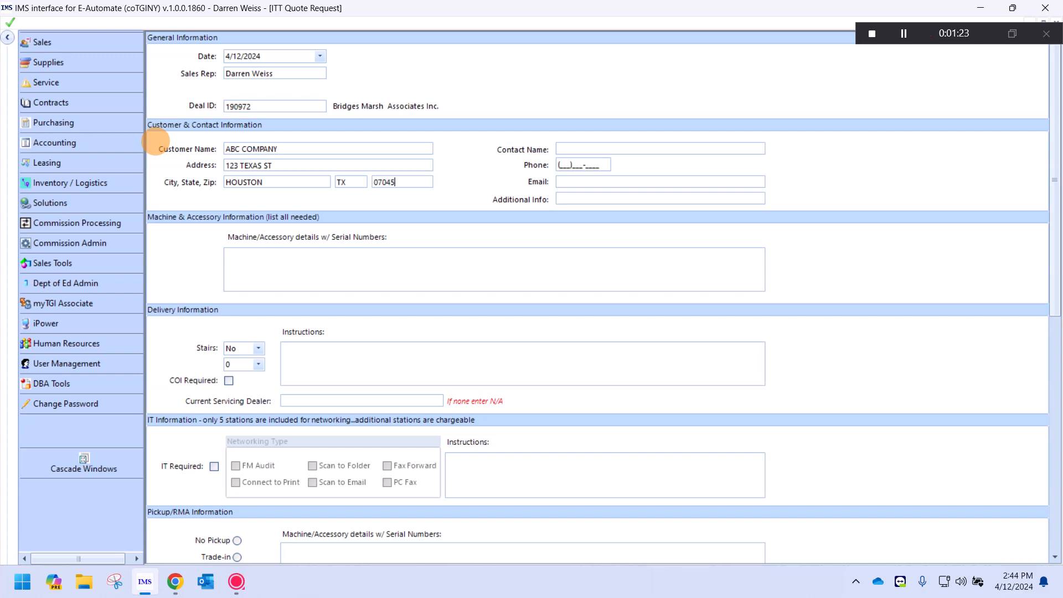
- Fill in the contact's name, phone number and e-mail address
click(580, 153)
text(JOE SMITH)
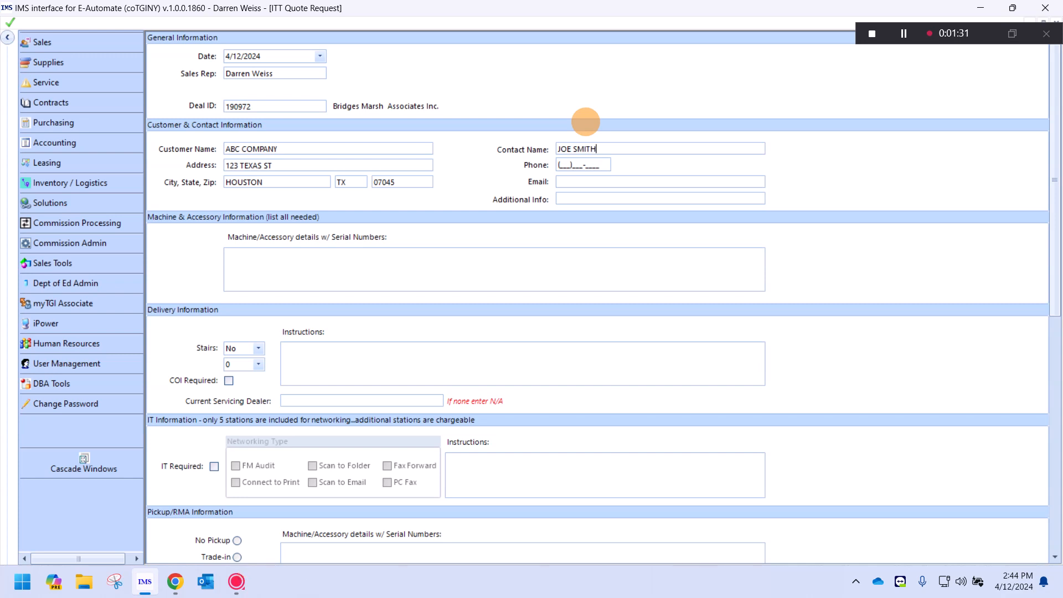
key(Tab)
text(555)
text(22222)
text(22)
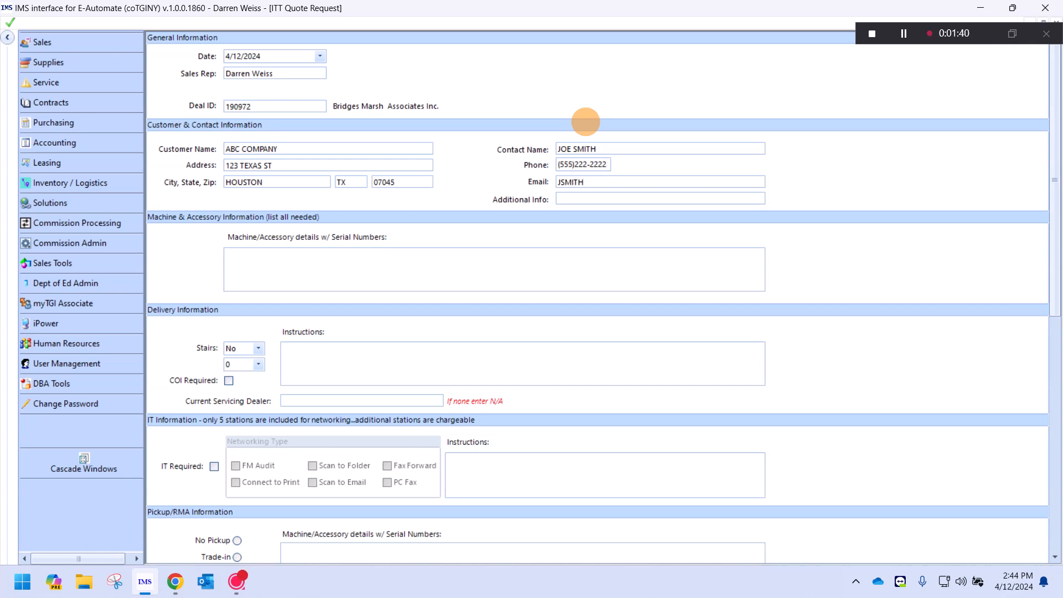
key(Tab)
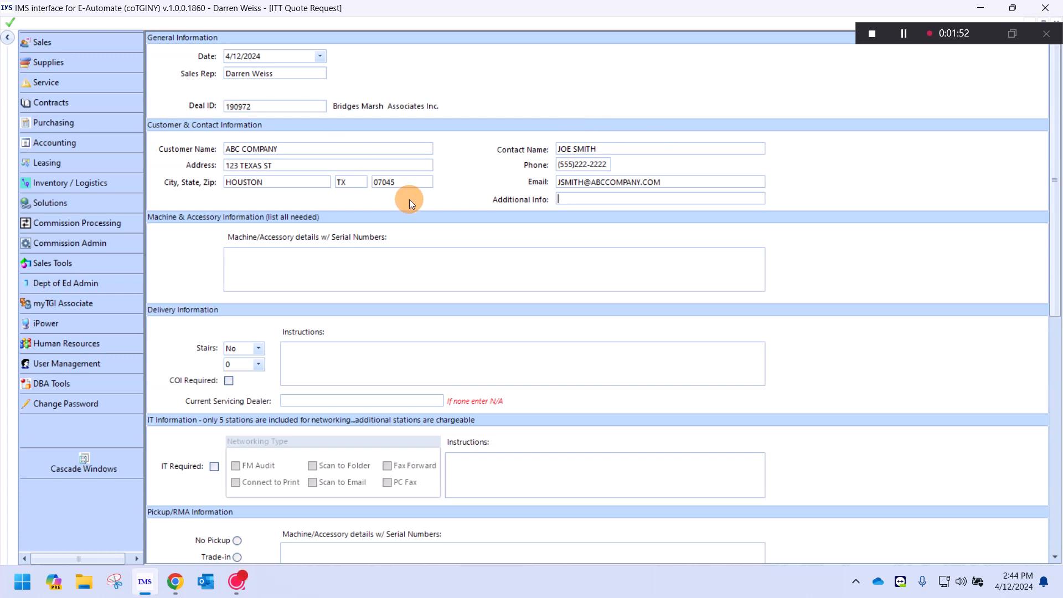
- List the machines as 'toshiba 2525a, gd1370n fax, stand5015 cabinet' in Machine/Accessory details
click(288, 261)
text(toshiba 25)
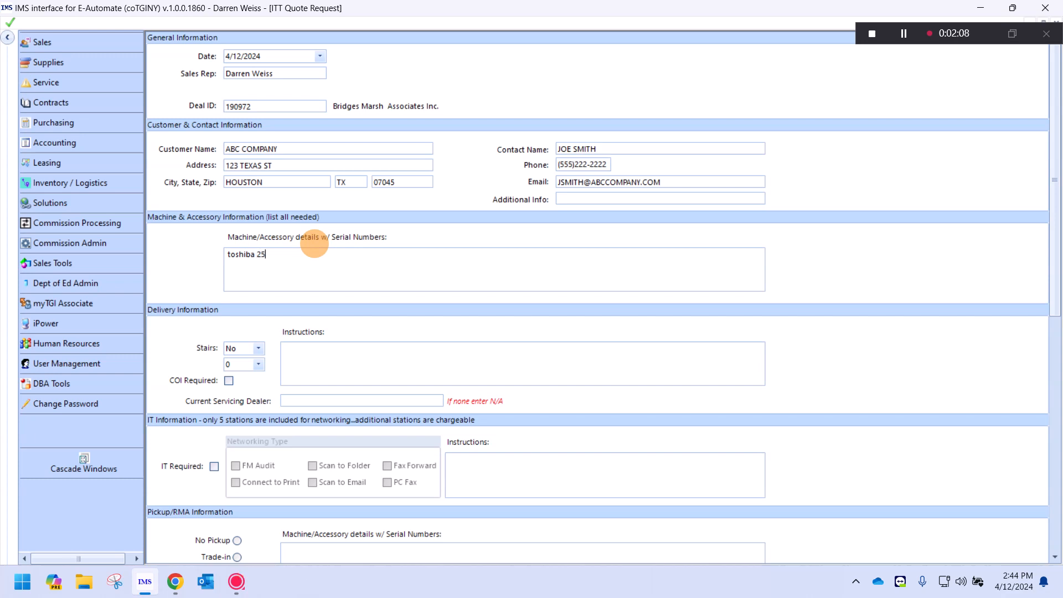
text(25ac)
text(,gd1370n fax, stand5015)
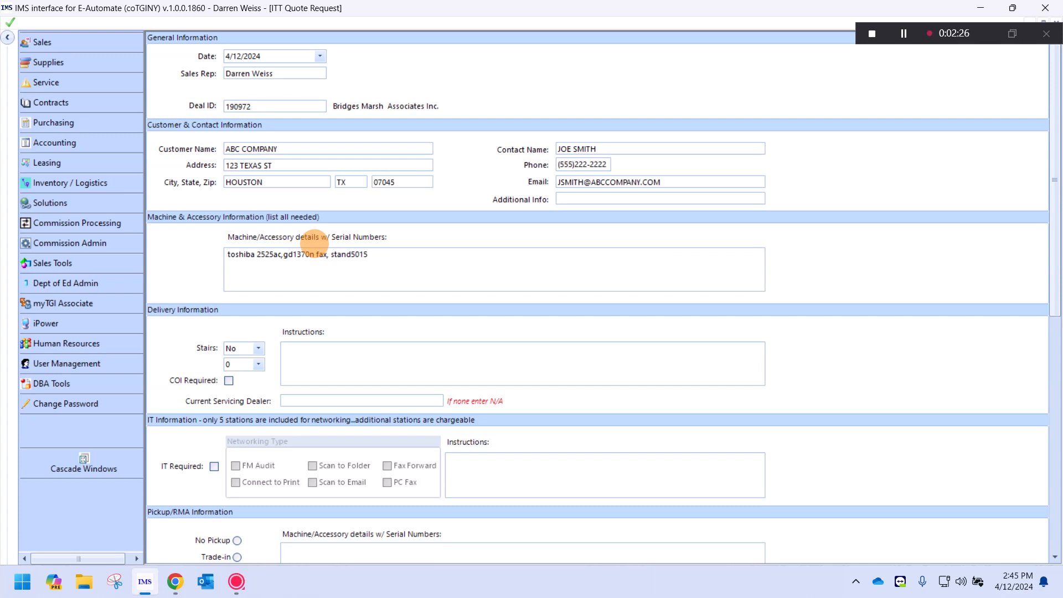
text( cabinet)
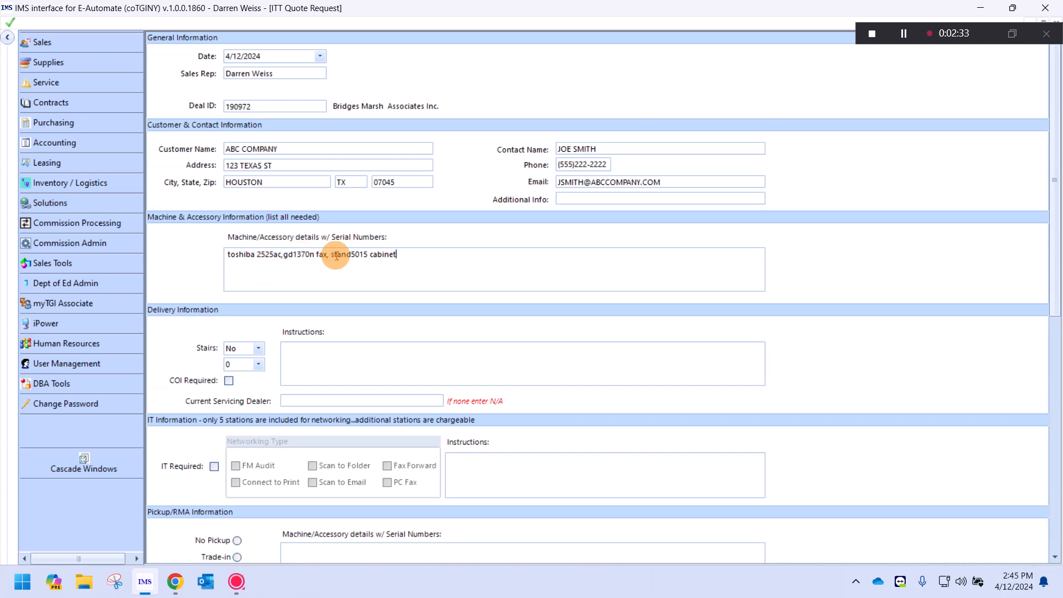
scroll(351, 287, down, 3)
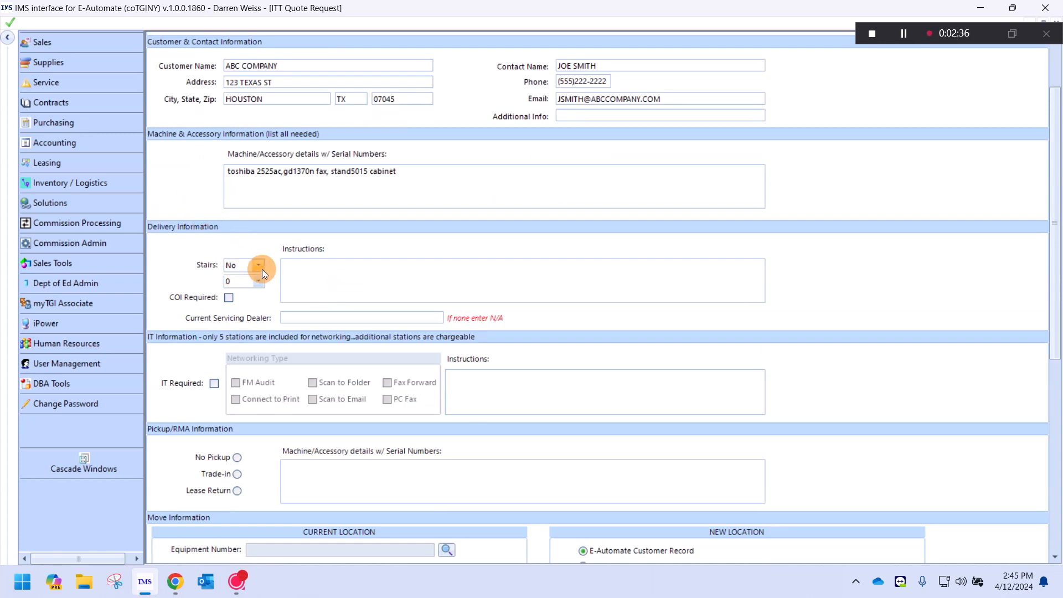
- Leave Stairs set to No after briefly switching it to Yes
click(260, 263)
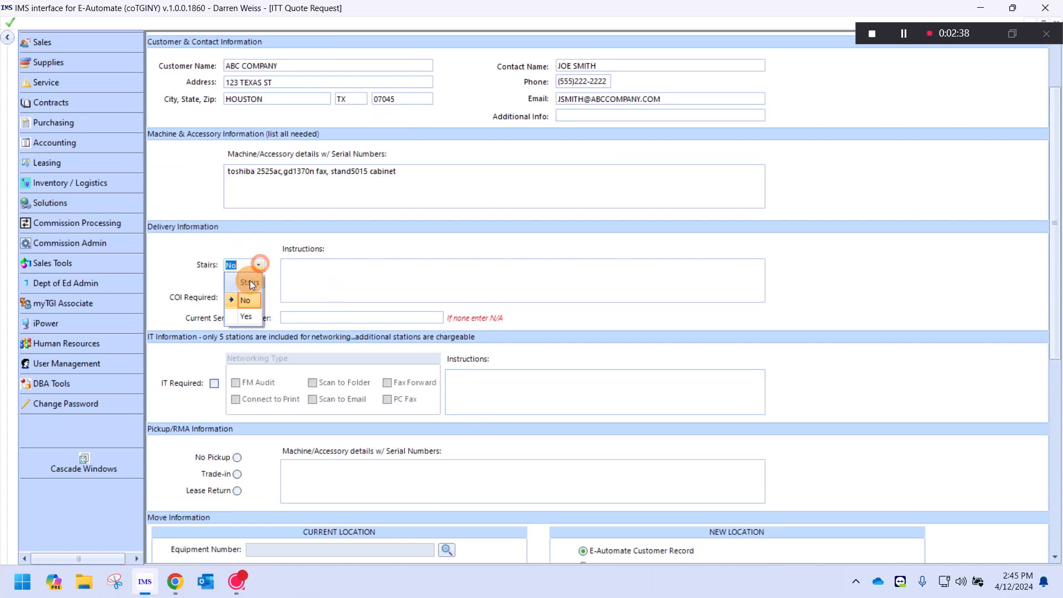
click(248, 314)
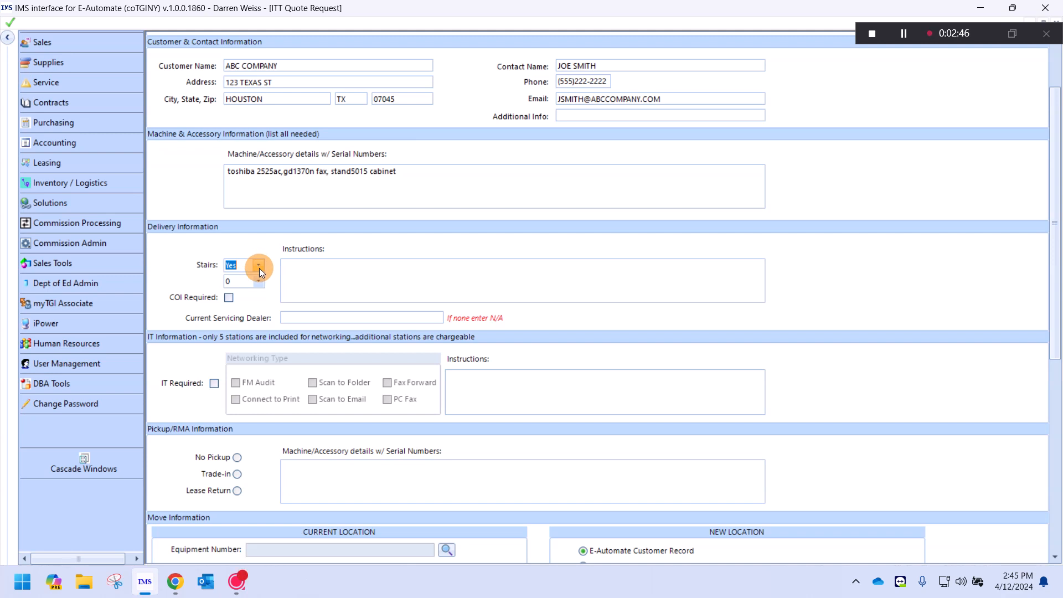
click(259, 269)
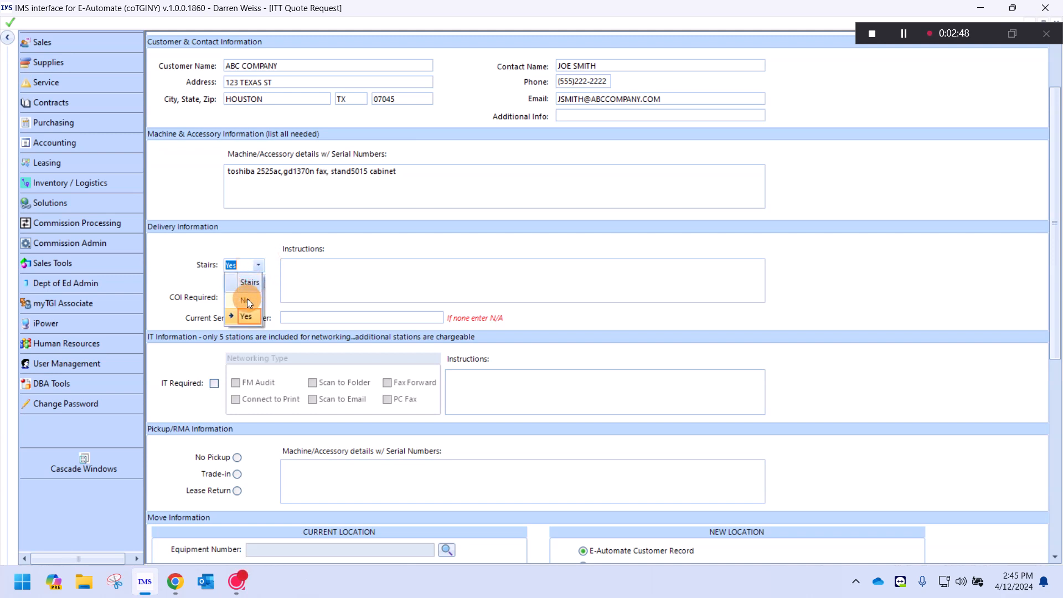
click(247, 298)
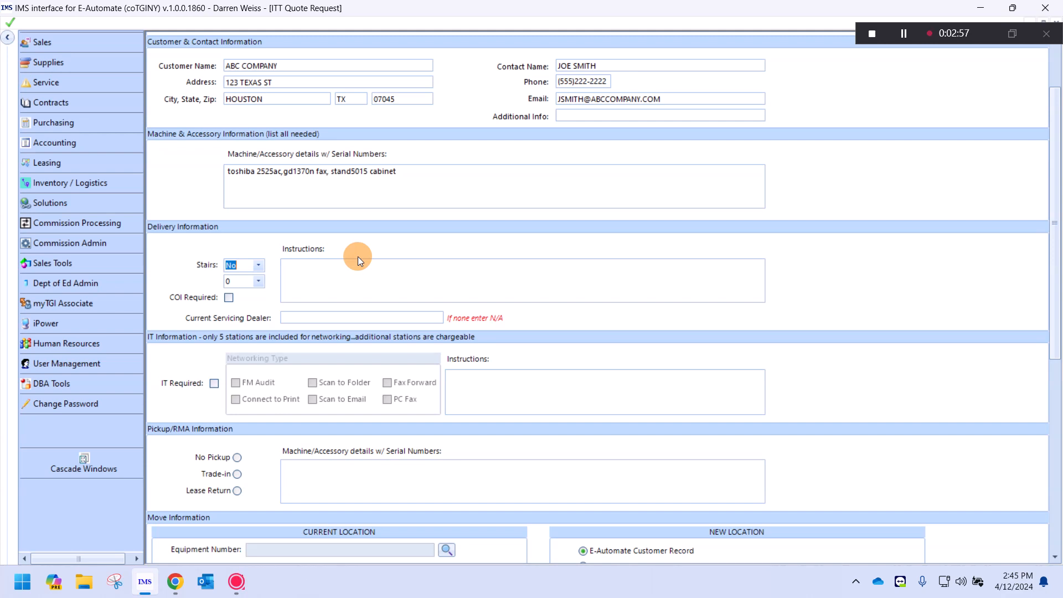
- Leave the delivery instructions empty and set Current Servicing Dealer to N/A
click(308, 271)
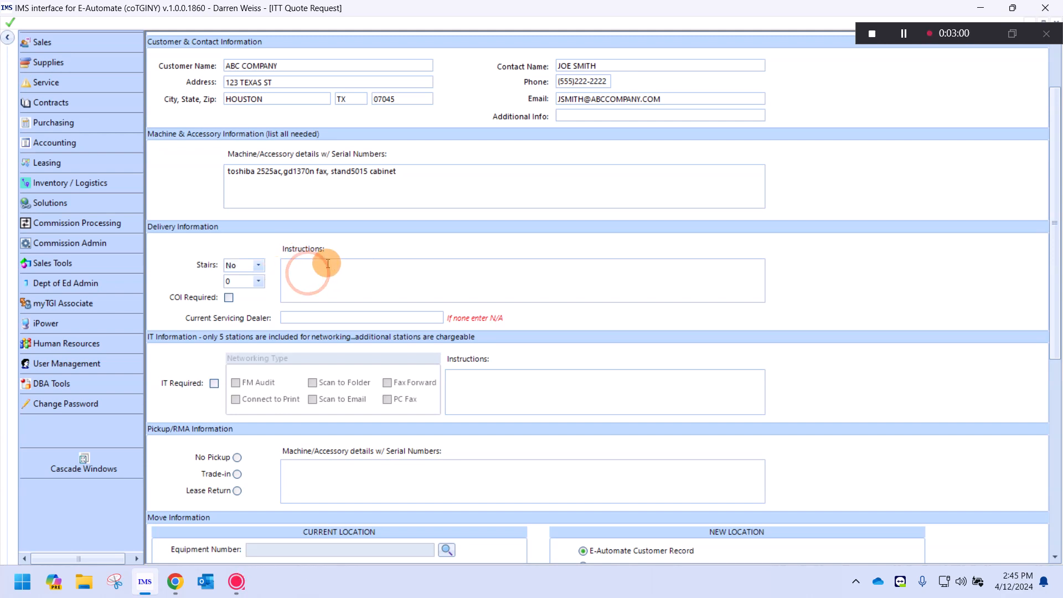
text(access to freigfht)
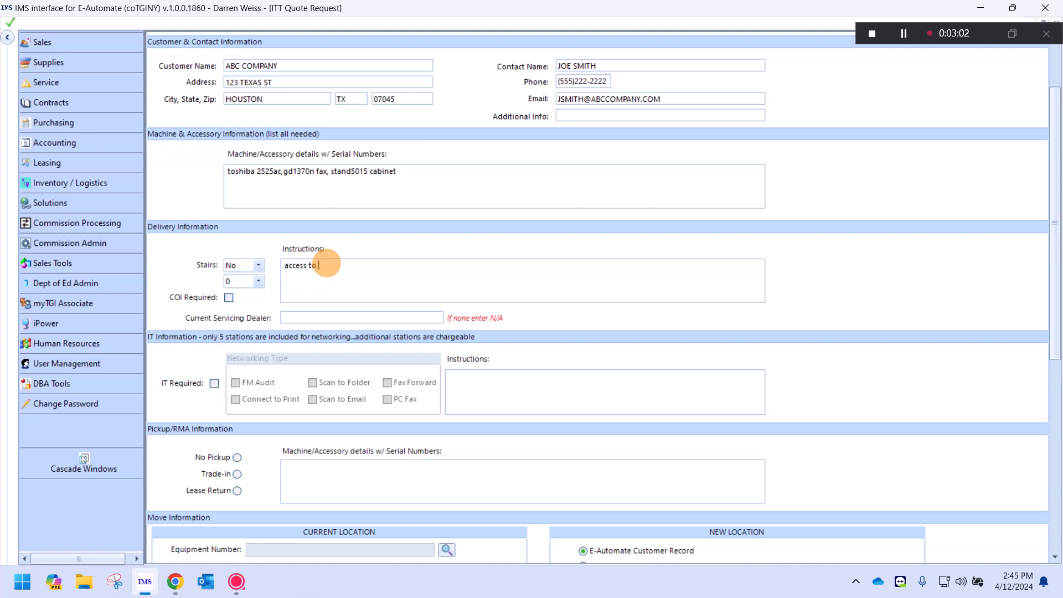
key(BackSpace)
key(BackSpace)
key(BackSpace)
text(ht evelat)
key(BackSpace)
key(BackSpace)
key(BackSpace)
key(BackSpace)
key(BackSpace)
text(levator in buildign)
key(BackSpace)
key(BackSpace)
key(BackSpace)
key(BackSpace)
key(BackSpace)
key(BackSpace)
key(BackSpace)
key(BackSpace)
key(BackSpace)
key(BackSpace)
key(BackSpace)
key(BackSpace)
key(BackSpace)
key(BackSpace)
key(BackSpace)
key(BackSpace)
key(BackSpace)
key(BackSpace)
key(BackSpace)
key(BackSpace)
key(BackSpace)
key(BackSpace)
click(333, 315)
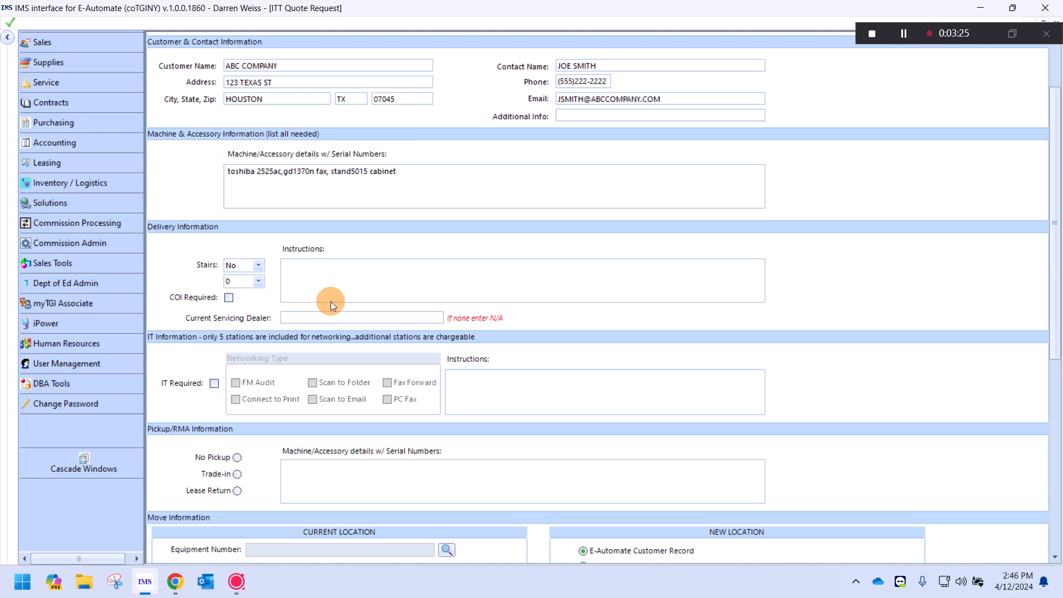
text(N/A)
- Mark IT networking required with Connect to Print, Scan to Folder and Scan to Email, not FM Audit
scroll(503, 340, down, 3)
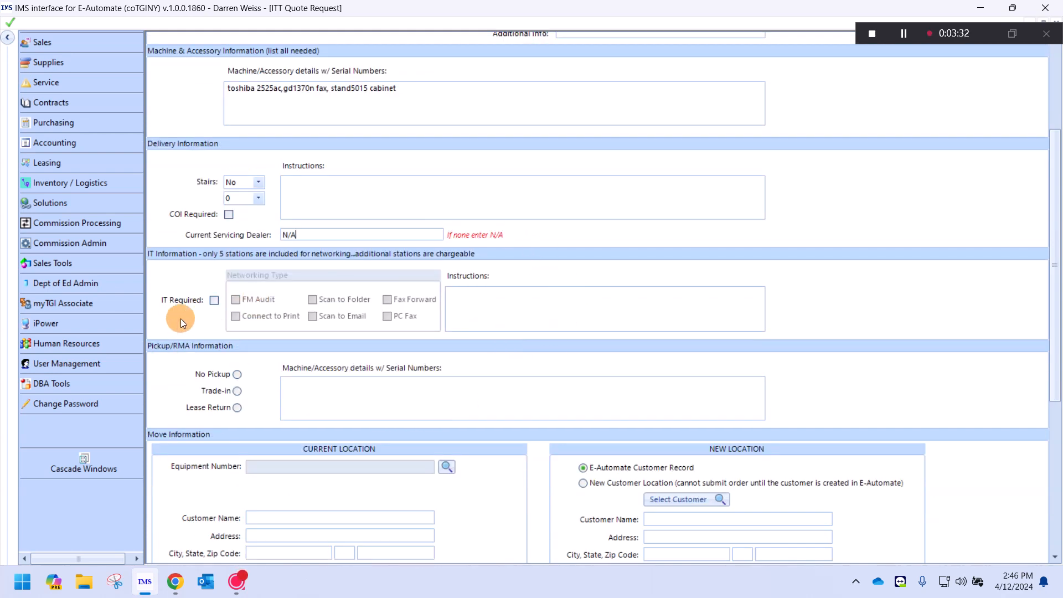
click(214, 300)
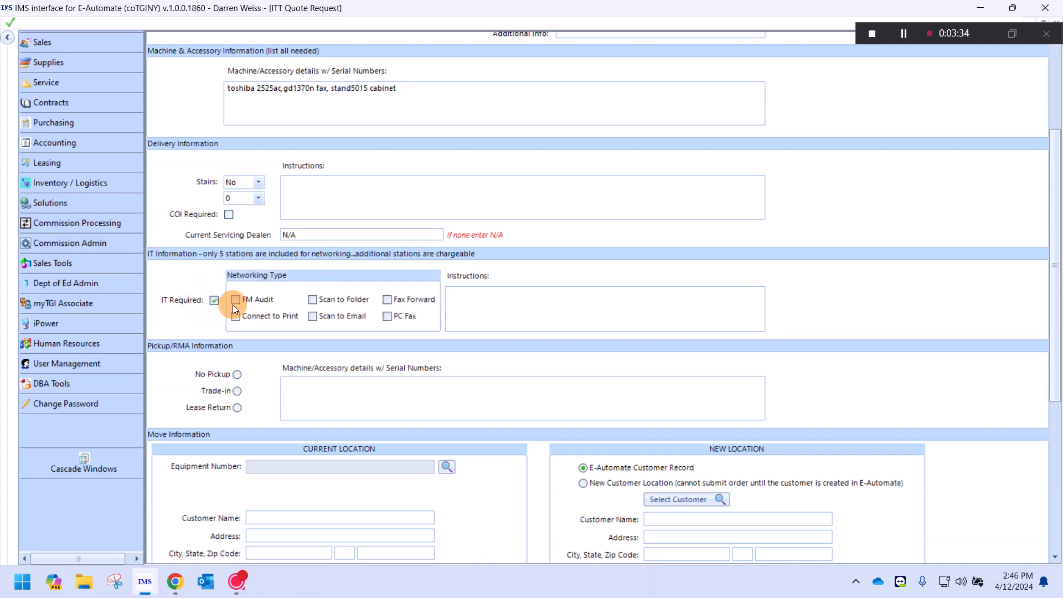
click(278, 314)
click(336, 298)
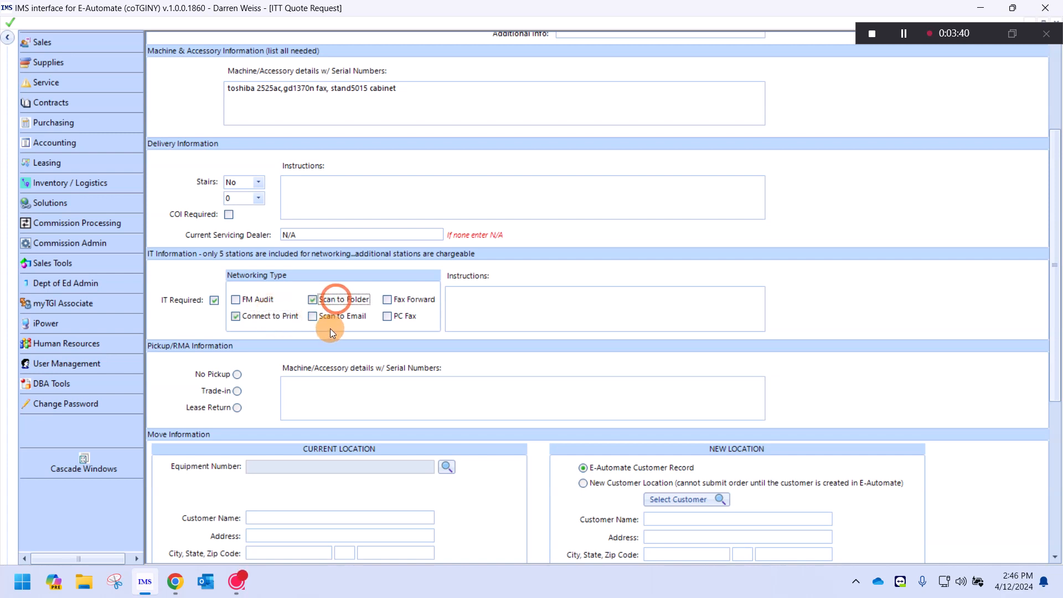
click(330, 315)
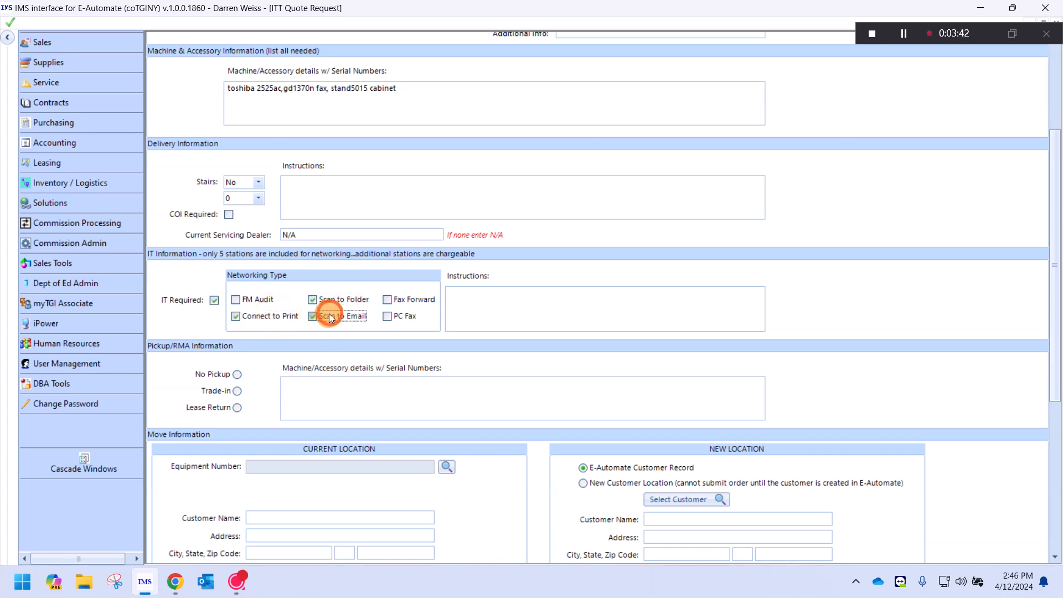
click(238, 298)
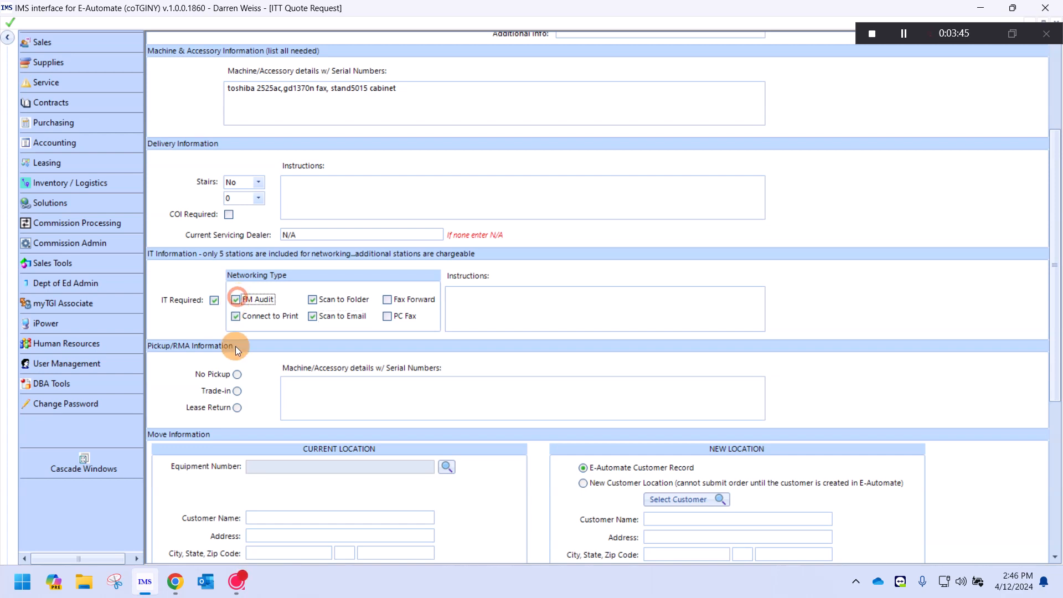
click(237, 298)
- Write IT instructions asking to call the site contact upon delivery for network configuration and assistance
click(521, 301)
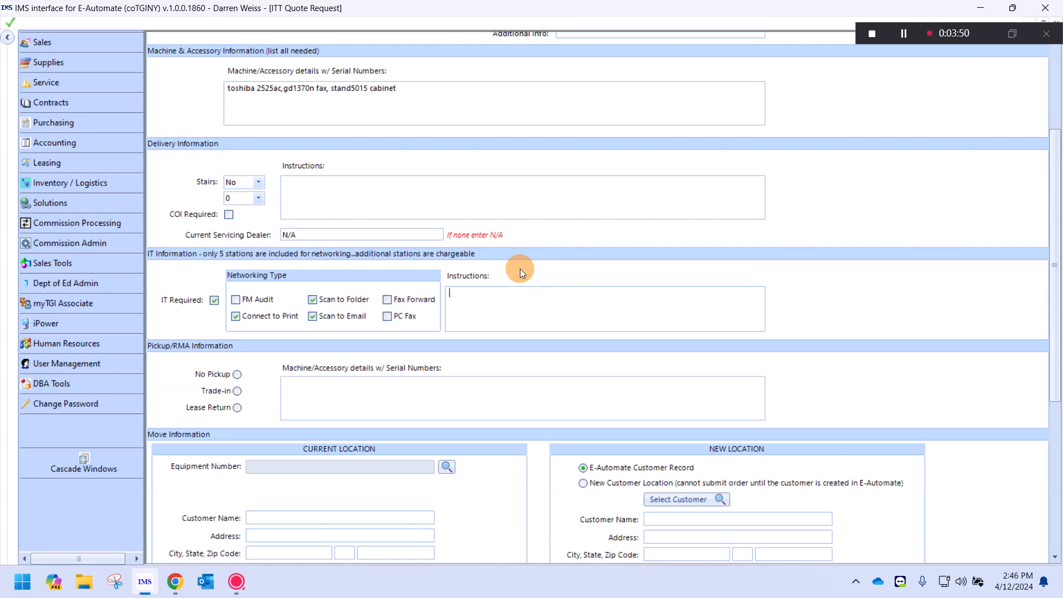
text(UPON DELIVERY,)
text(PLEASE CONTACT )
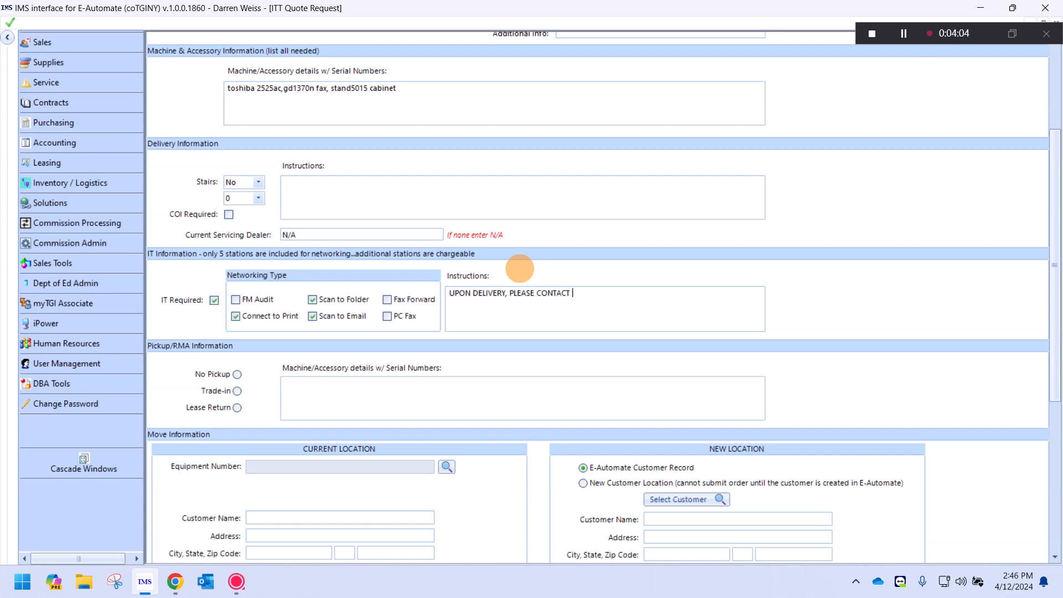
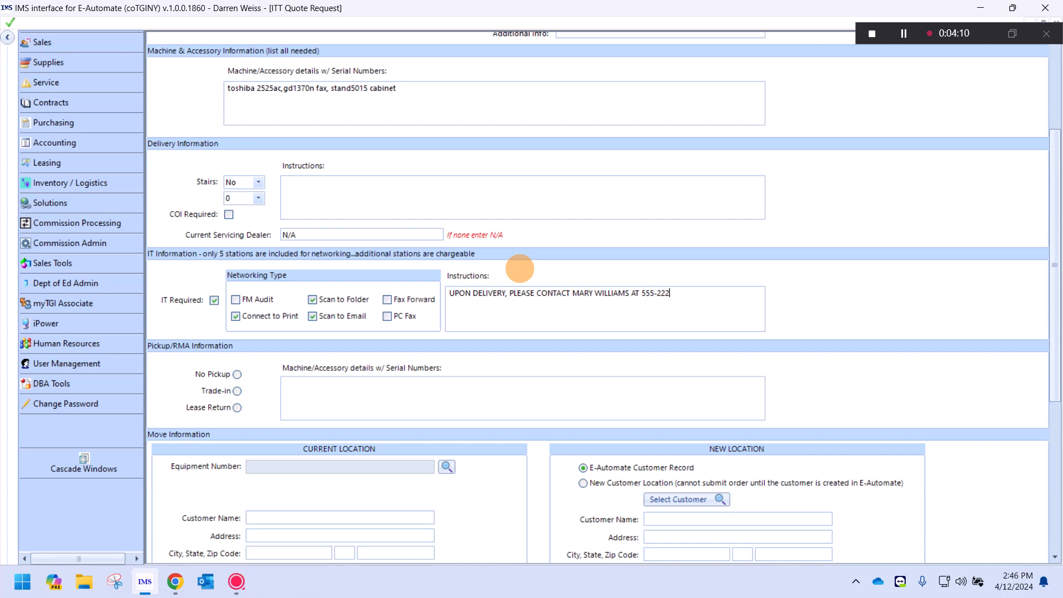
text(-1212 FOR ADDITIONAL NE)
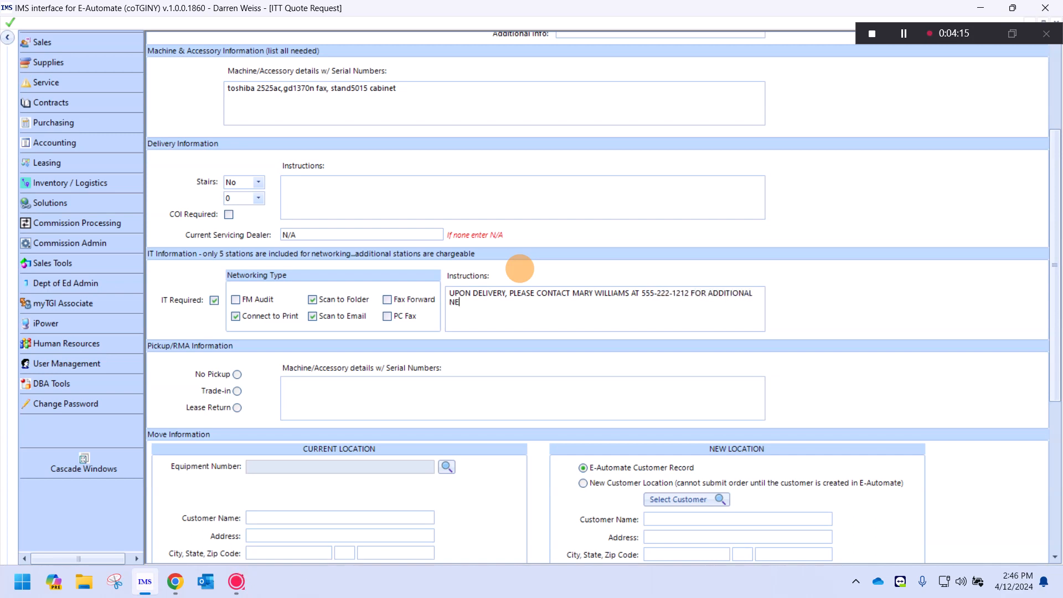
text(TWORK CONFIGUREATI)
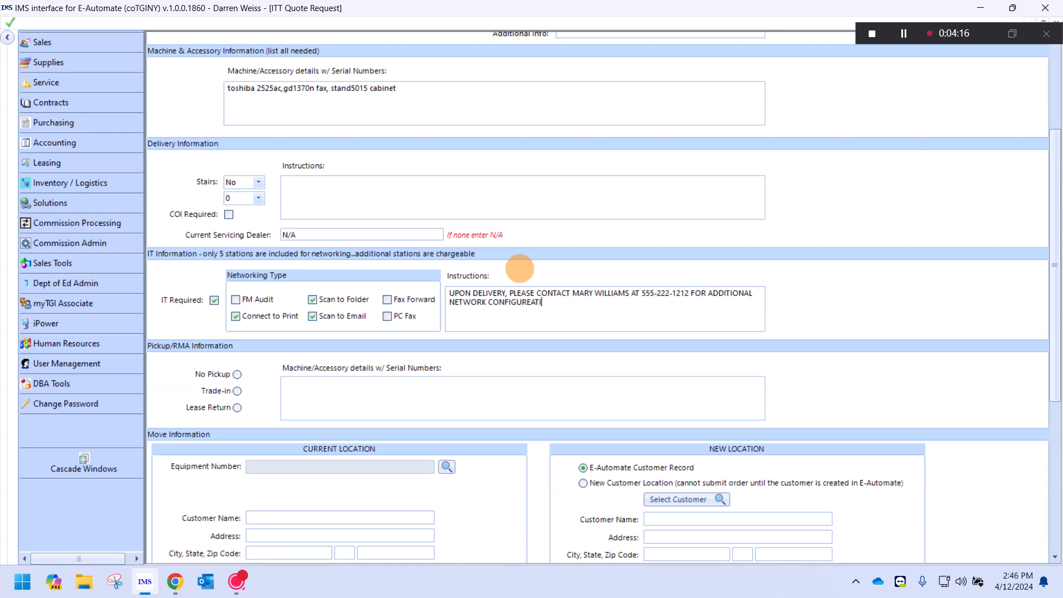
key(BackSpace)
key(BackSpace)
key(BackSpace)
key(BackSpace)
text(ATION AND ASSISTANCE.)
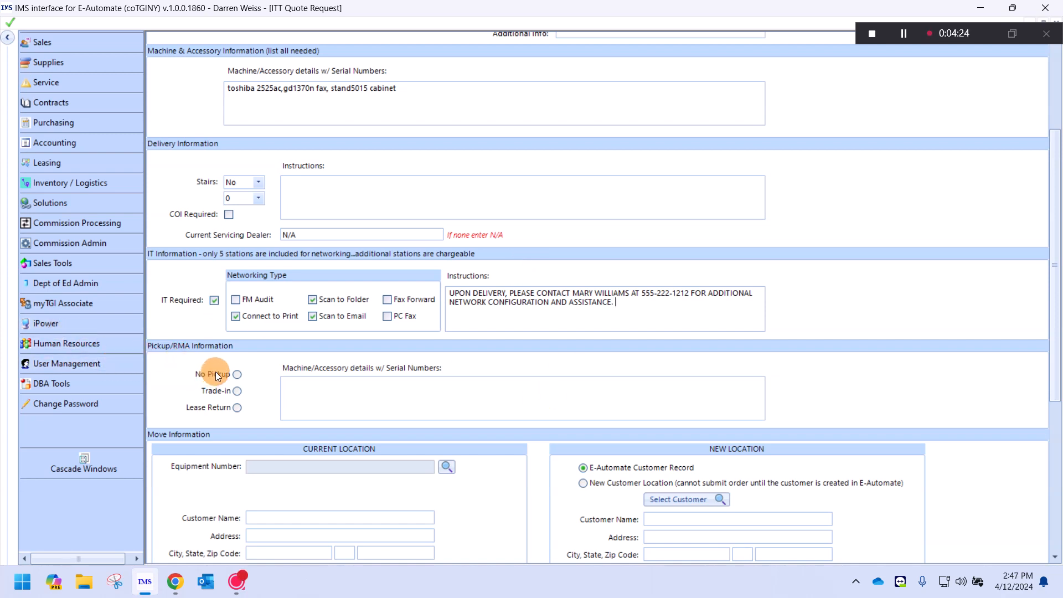
- Set Pickup/RMA to No Pickup after trying Lease Return with a Konica Minolta bizhub C450 entry
click(237, 407)
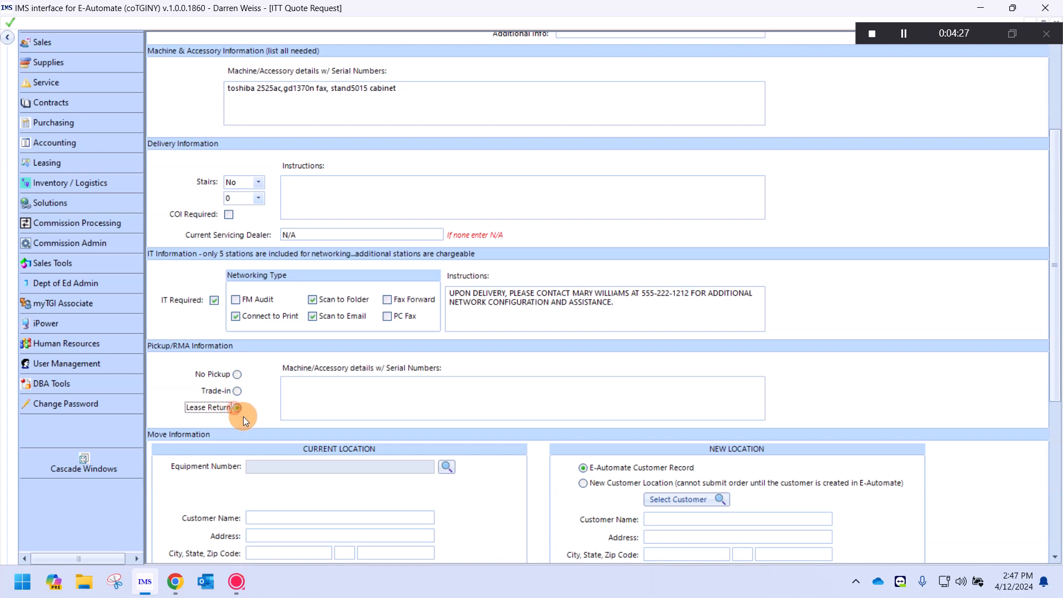
click(237, 375)
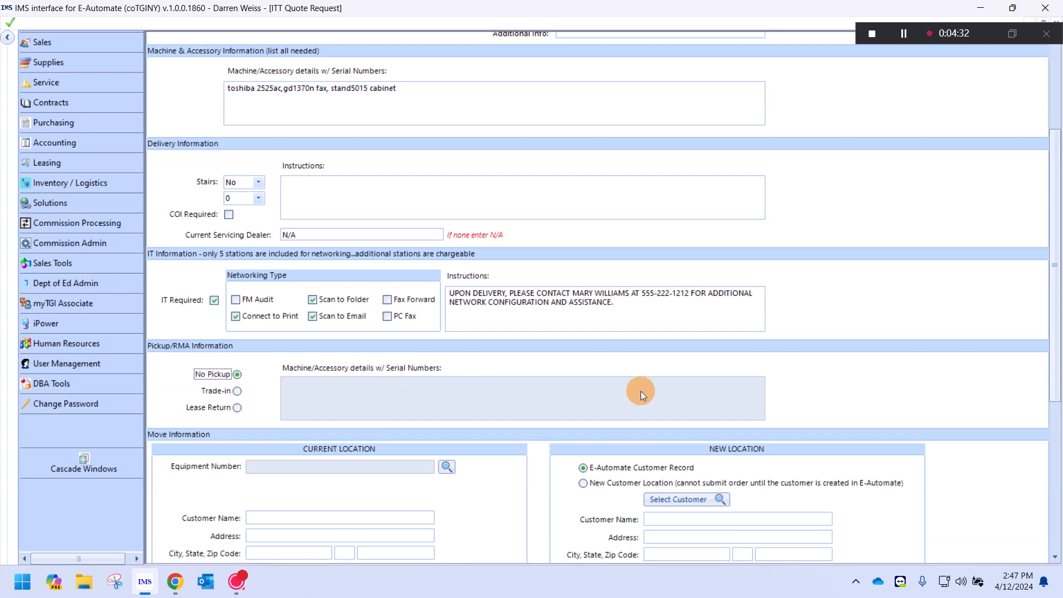
click(238, 390)
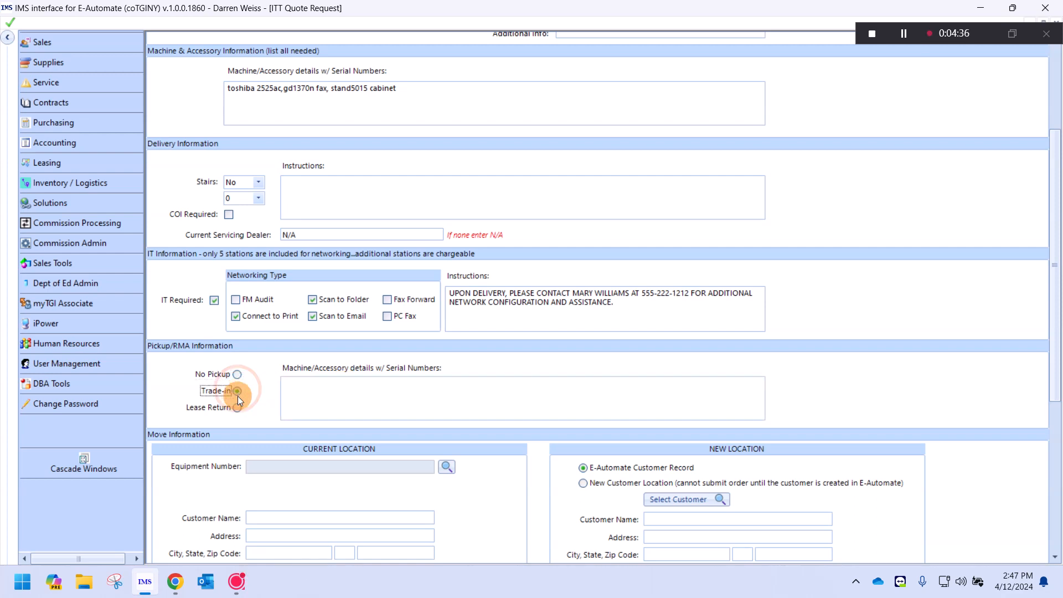
click(237, 407)
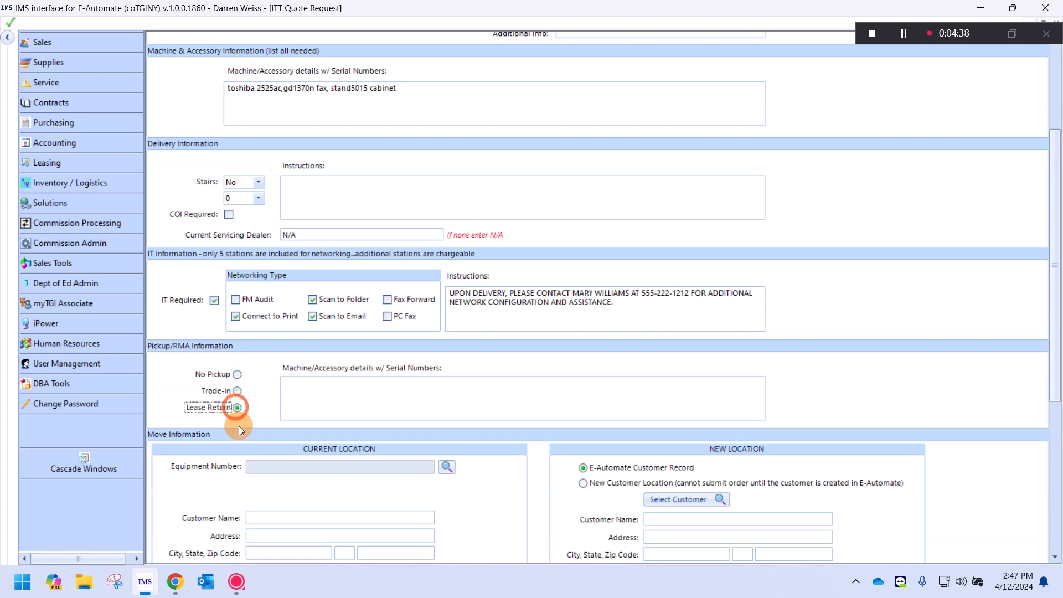
click(347, 397)
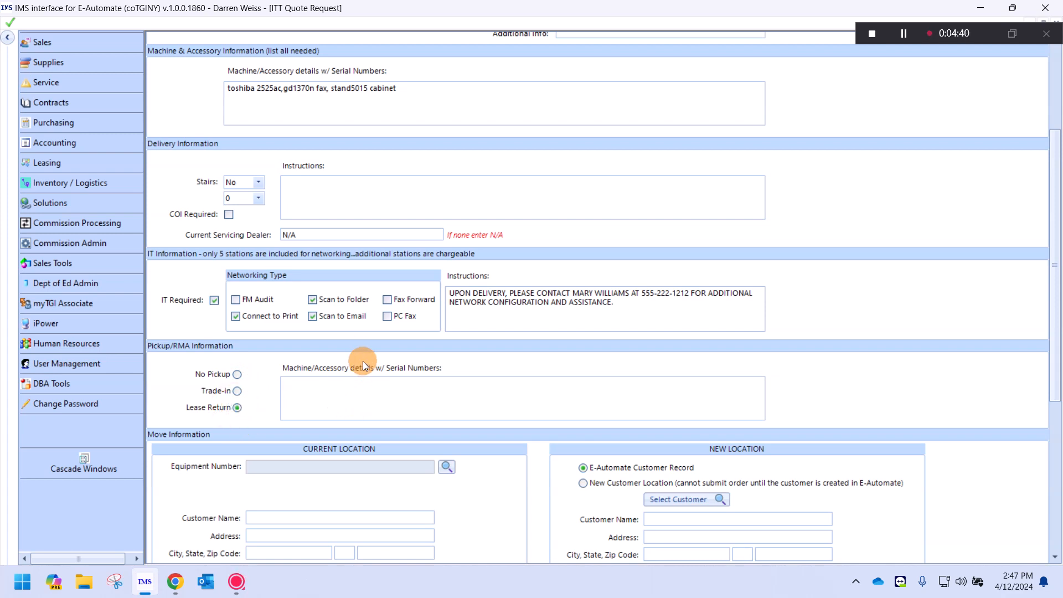
text(KONICA MINOLTA BIZHUB C450 - SN )
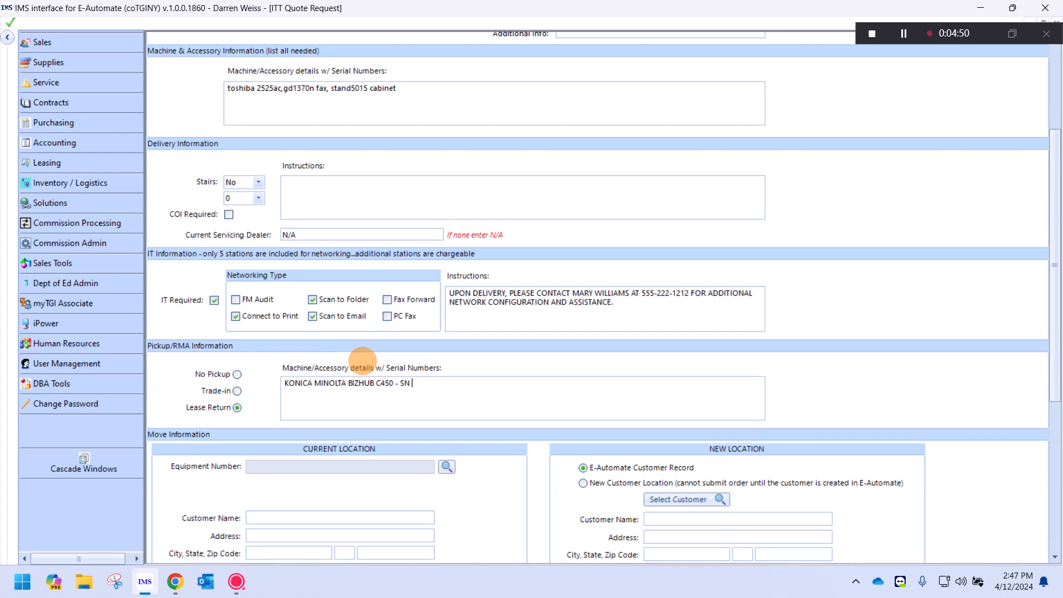
text(454534543534)
triple_click(470, 385)
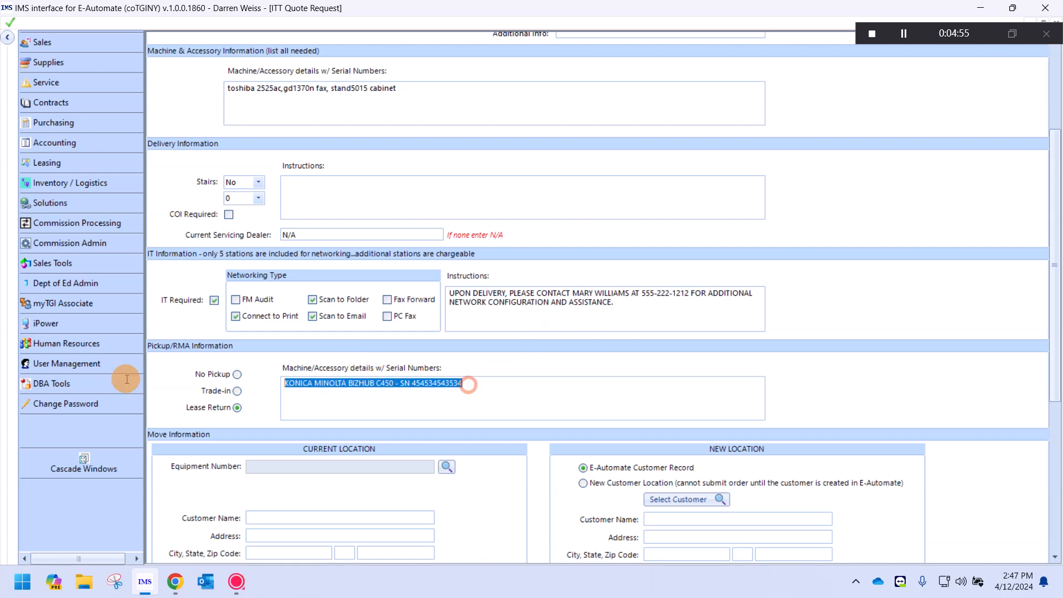
click(237, 391)
click(237, 375)
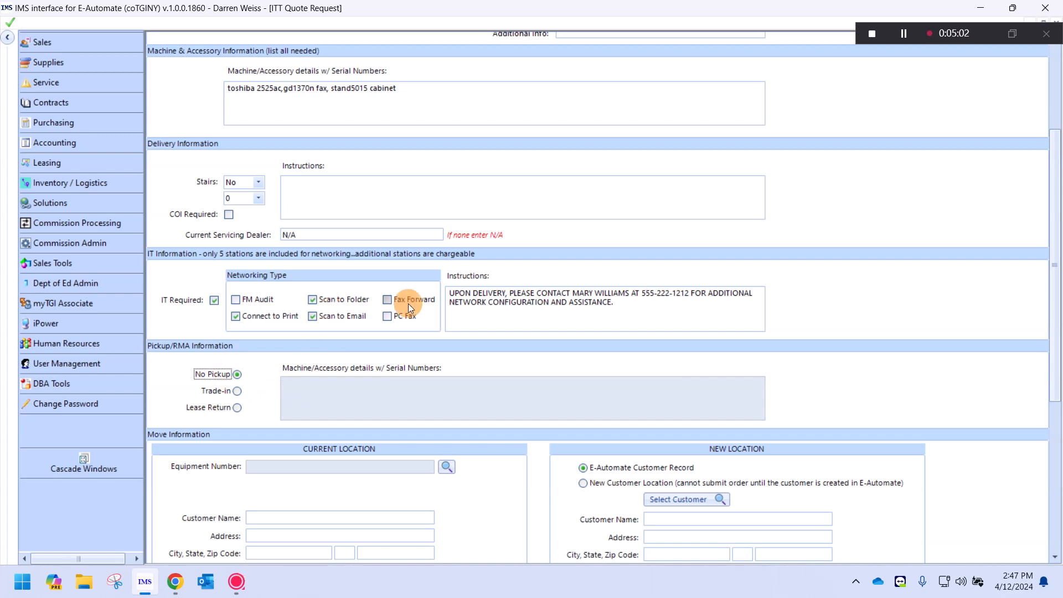
- Enter the black-and-white term '(5,000 BW X .0089) =' in Contract Terms
scroll(559, 246, down, 5)
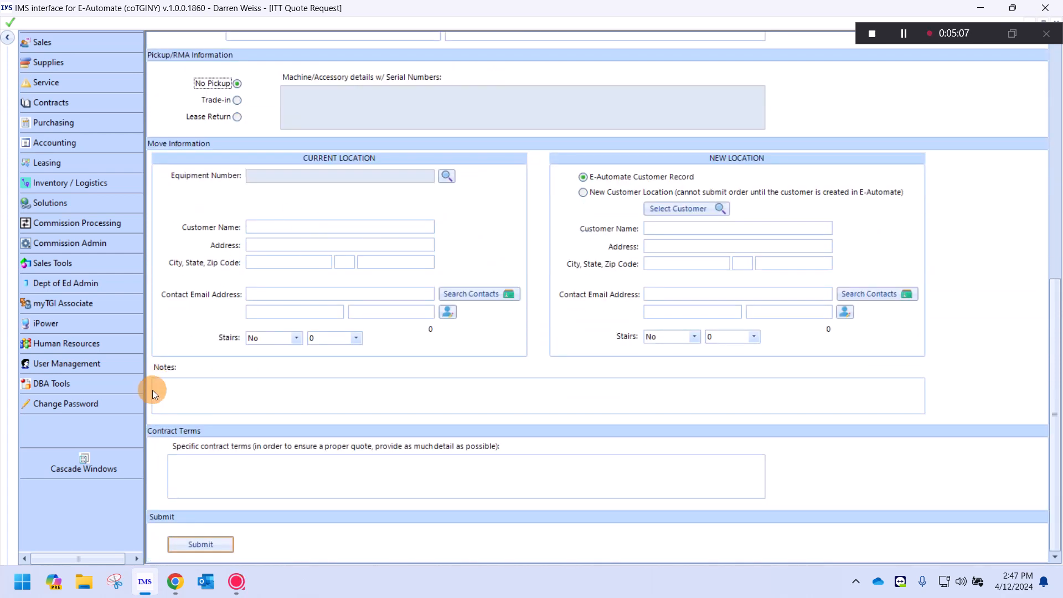
click(204, 462)
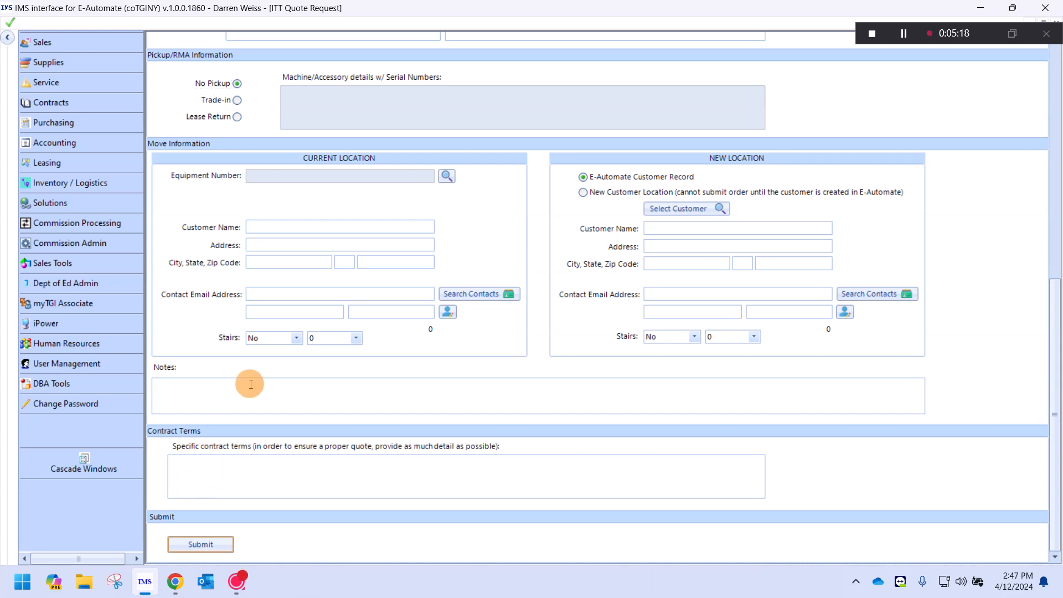
text(5,000 BW X .0089)
key(Left)
key(Left)
key(Left)
key(Left)
key(Left)
key(Left)
key(Left)
key(Left)
key(Left)
key(Left)
key(Left)
key(Left)
key(Left)
key(Left)
key(Left)
key(Left)
key(Left)
text(()
key(Right)
key(Right)
key(Right)
key(Right)
key(Right)
key(Right)
key(Right)
key(Right)
key(Right)
key(Right)
key(Right)
key(Right)
key(Right)
key(Right)
key(Right)
key(Right)
key(Right)
text(=)
- Add '$44.50 + (700 CLR X .065' to begin the colour pricing term
text($44.50)
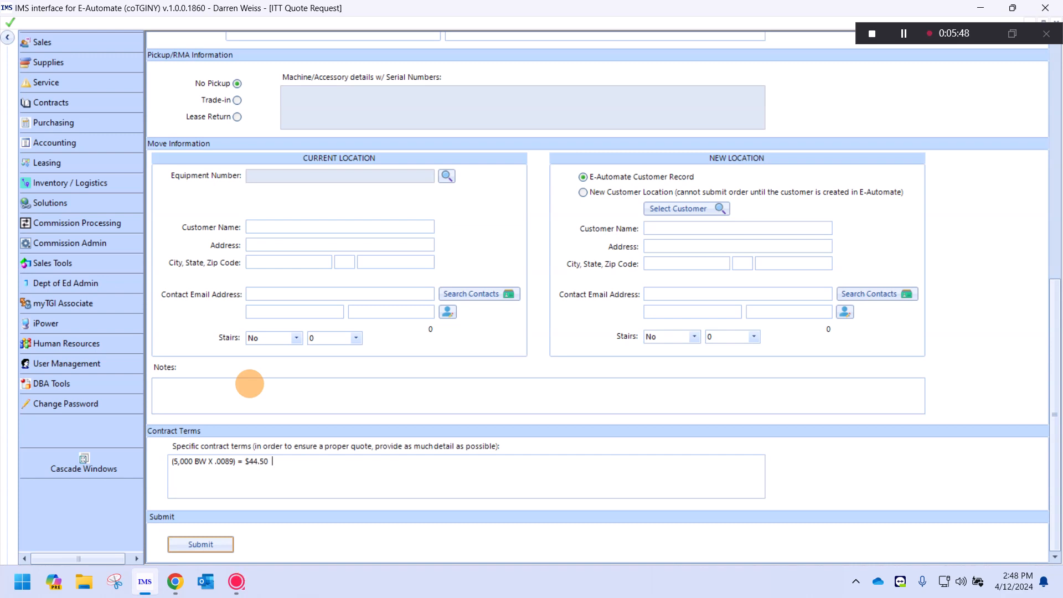
text( + (700 CLR x)
key(BackSpace)
text(X .065)
- Append '= $45.50', '$90 monthly passthru. escalating lease' and 'to escalate rates.' to the contract terms
text(=)
text($45.)
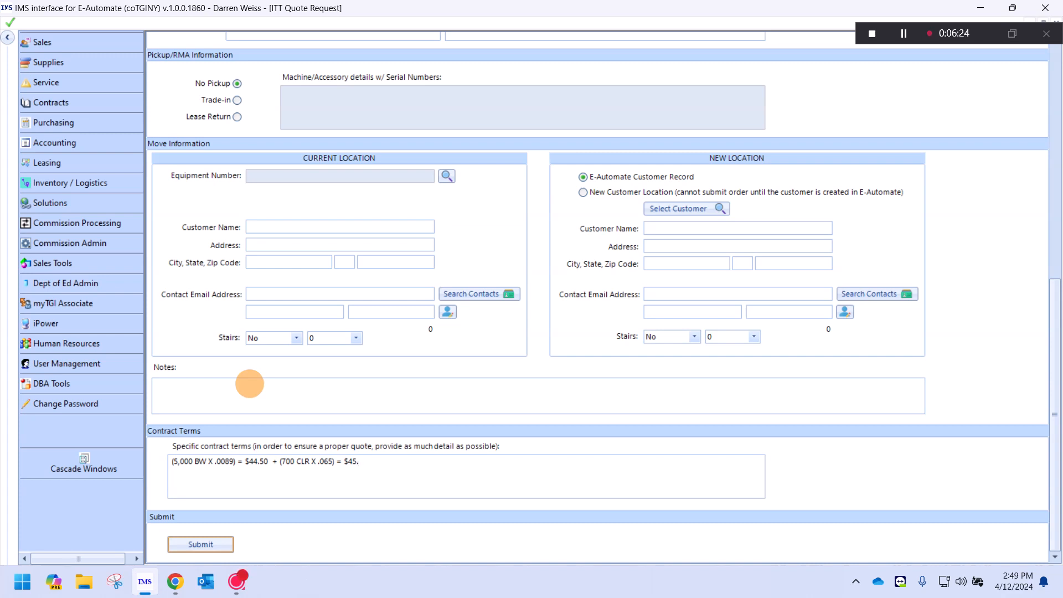
text(50 =)
text($90 monthly passth)
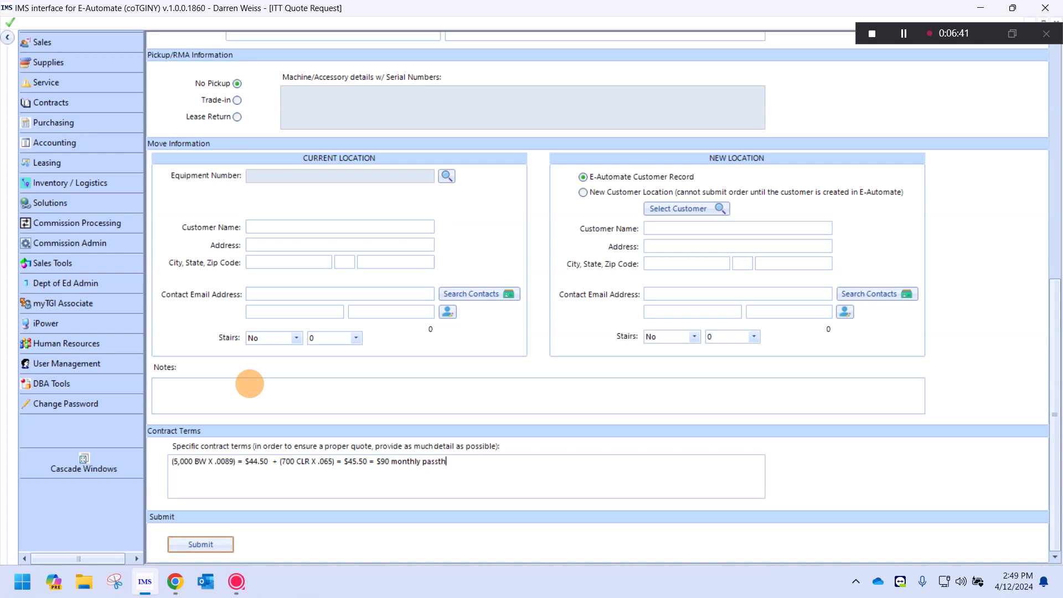
text(ru.  escalating lease.  ok)
text(to escalate rates)
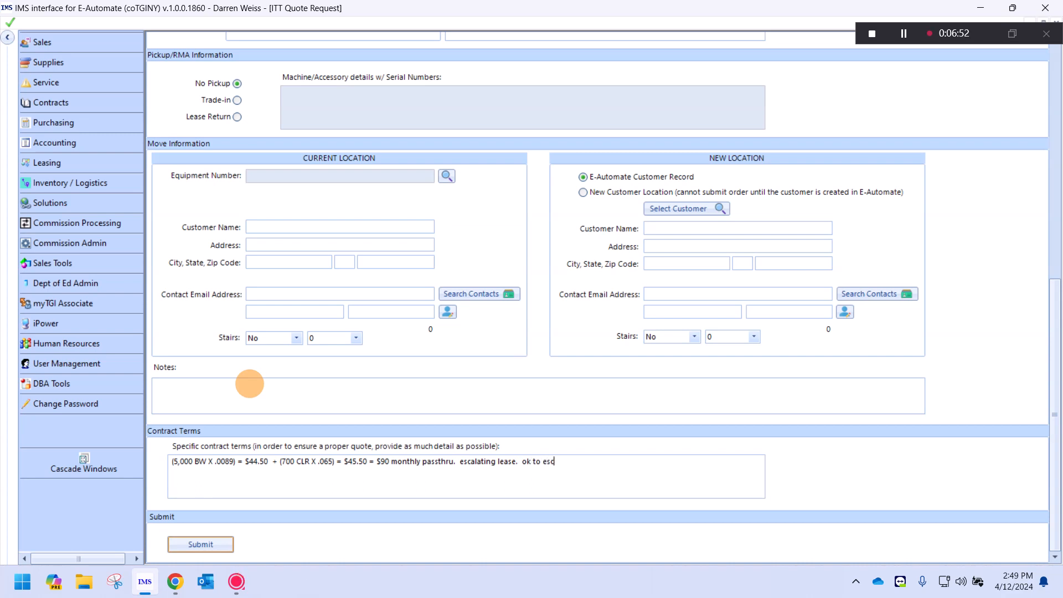
text(.)
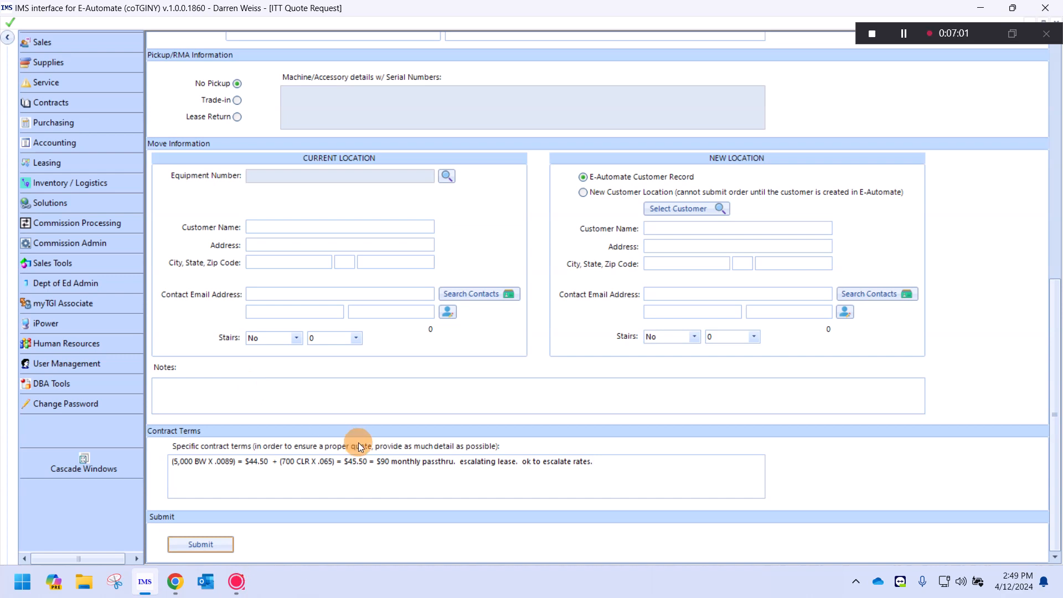
drag(249, 465, 124, 474)
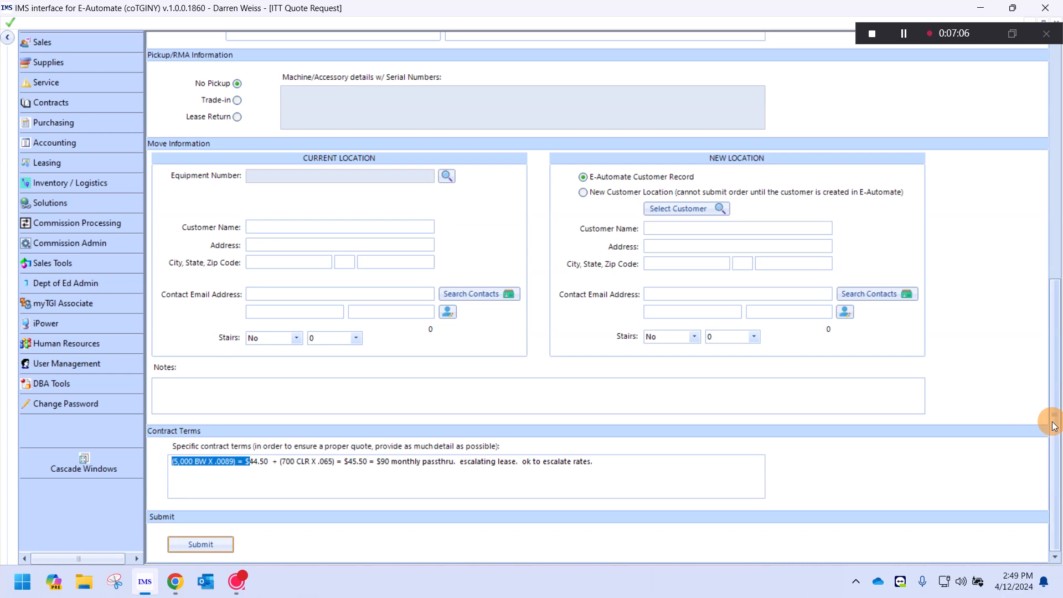
drag(1053, 426, 961, 134)
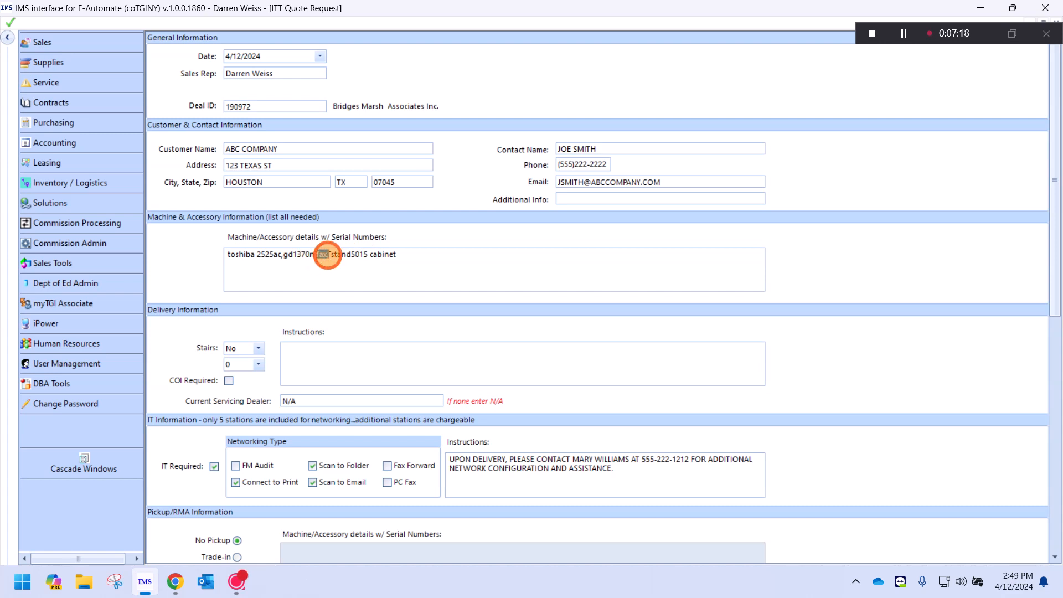
double_click(320, 254)
key(Right)
text(,)
drag(403, 253, 366, 255)
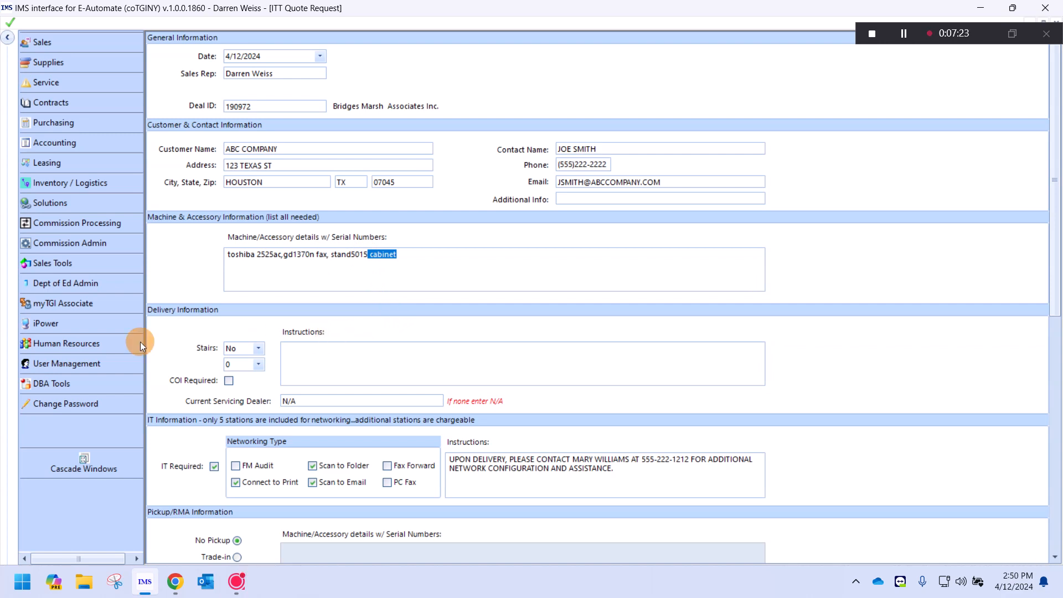
scroll(313, 391, down, 5)
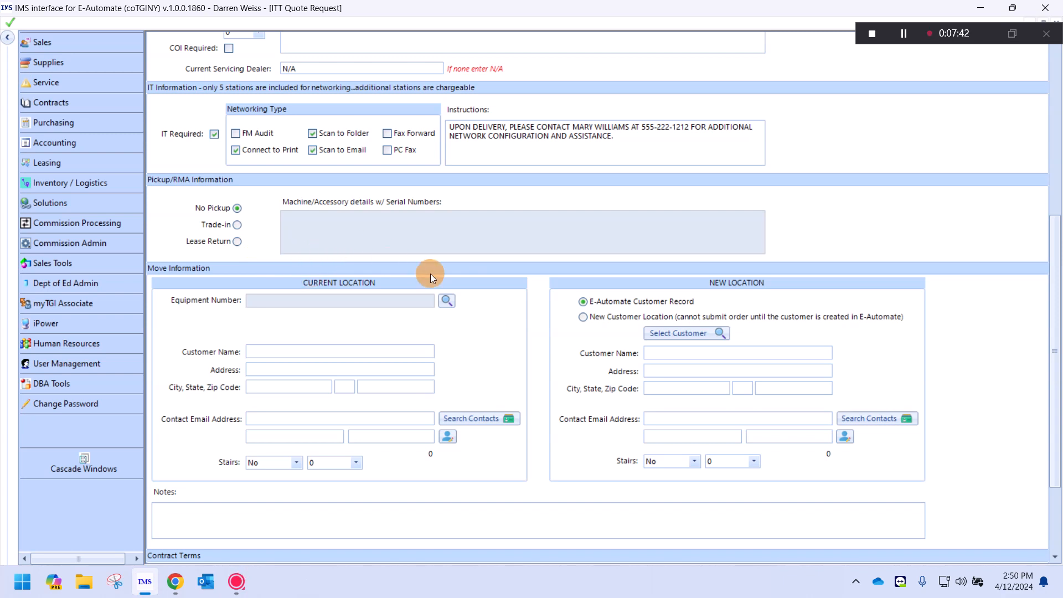
scroll(425, 300, down, 3)
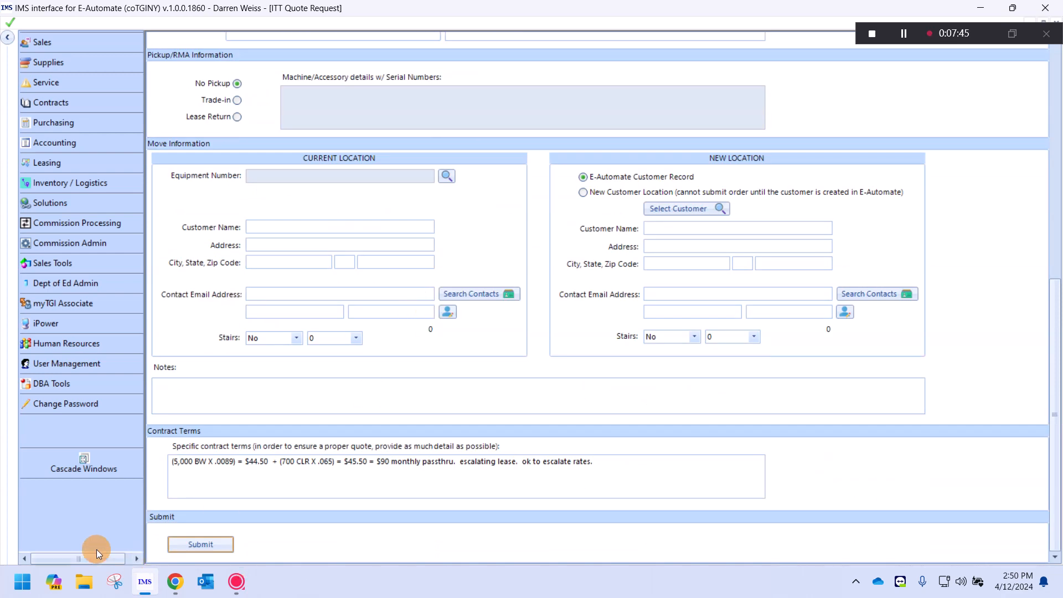
click(201, 543)
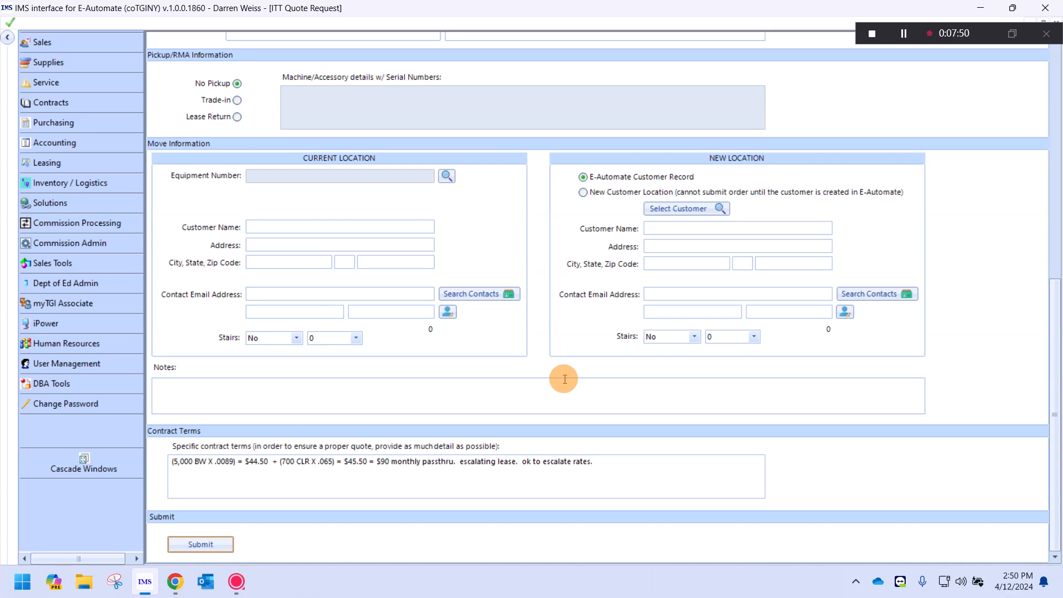
- Open ITT Quote History with View All checked and load every quote request
click(52, 42)
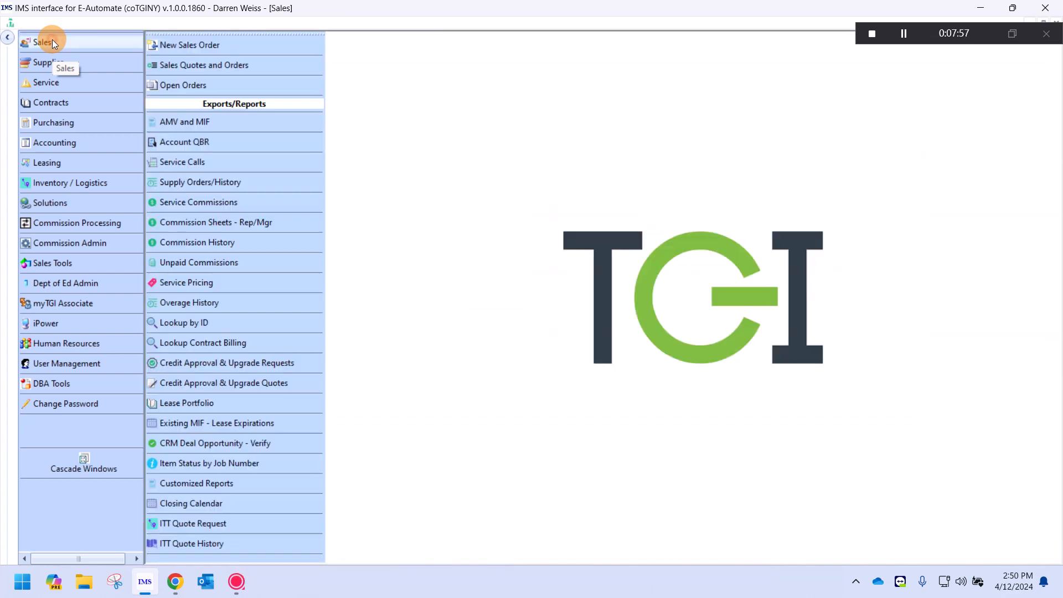
click(196, 544)
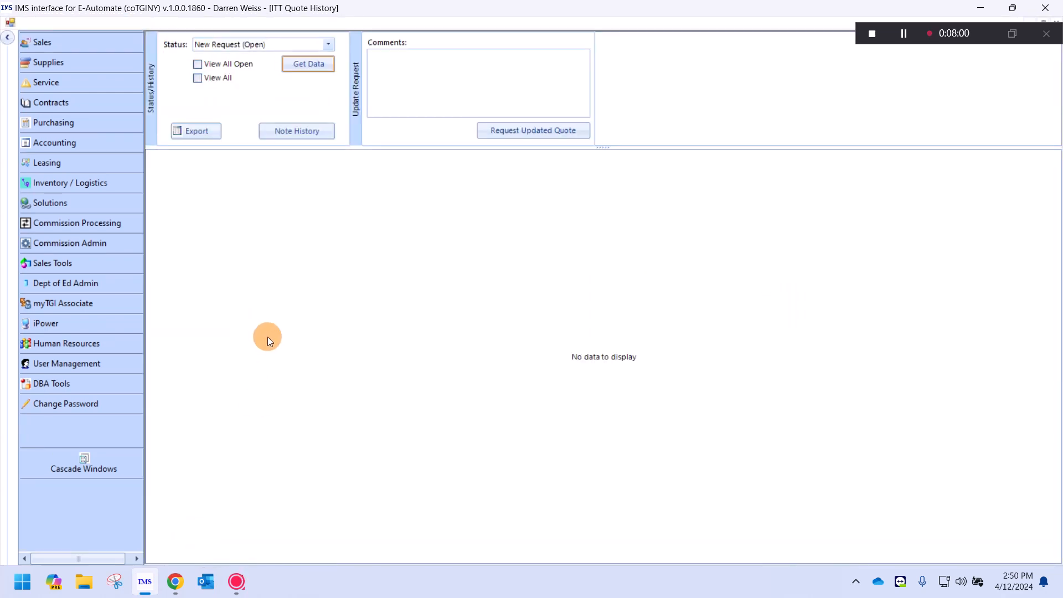
click(198, 79)
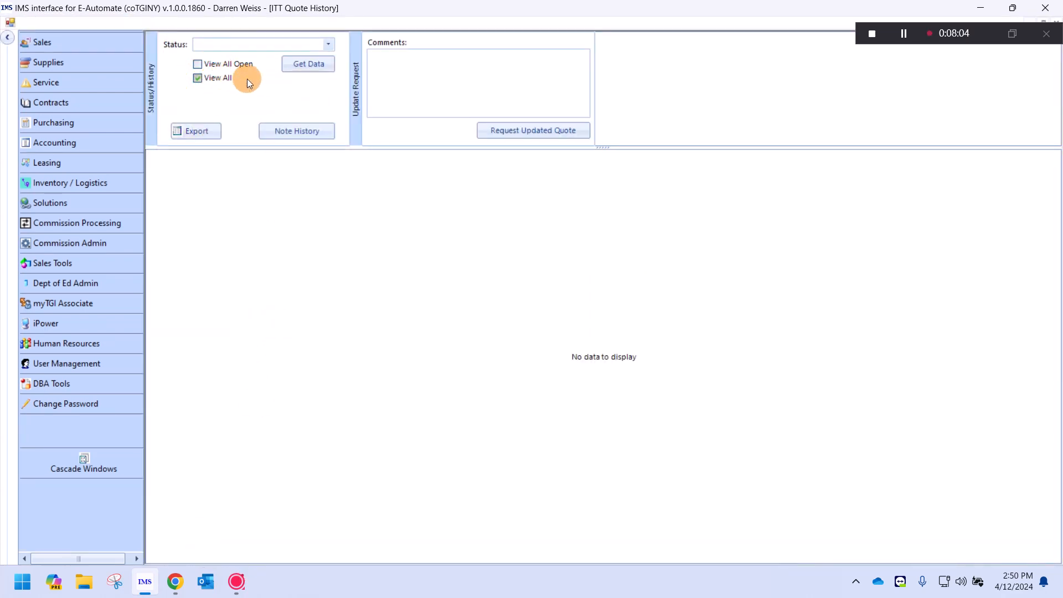
click(302, 65)
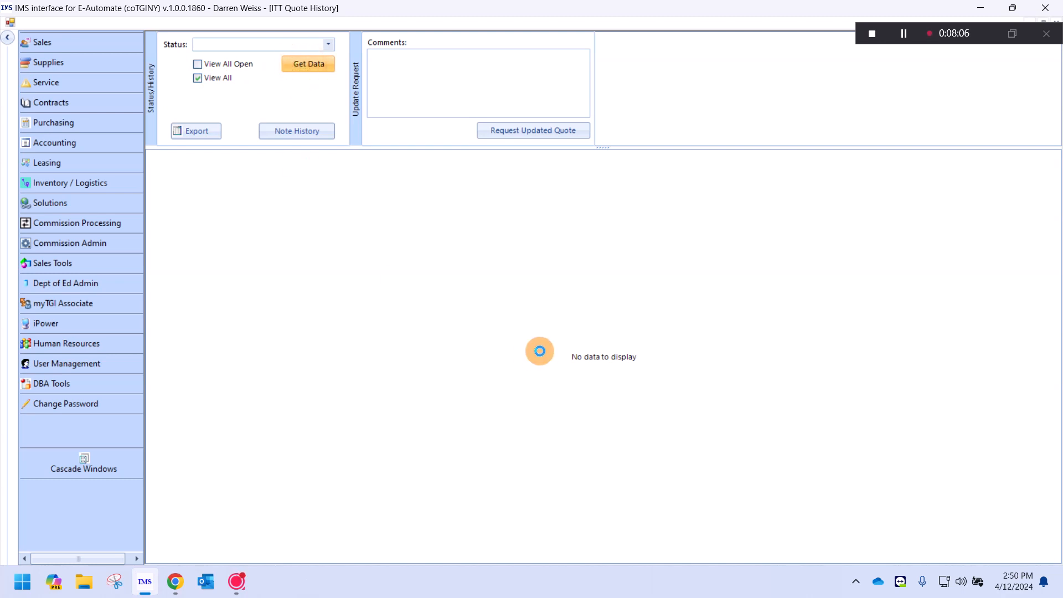